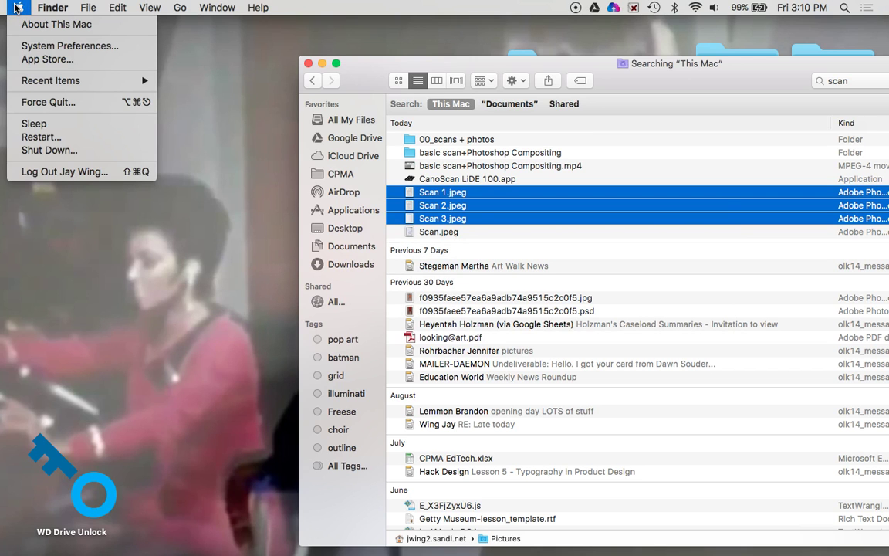
Step: Open the CanoScan LiDE 100 scanner from System Preferences' Printers & Scanners
left_click(34, 48)
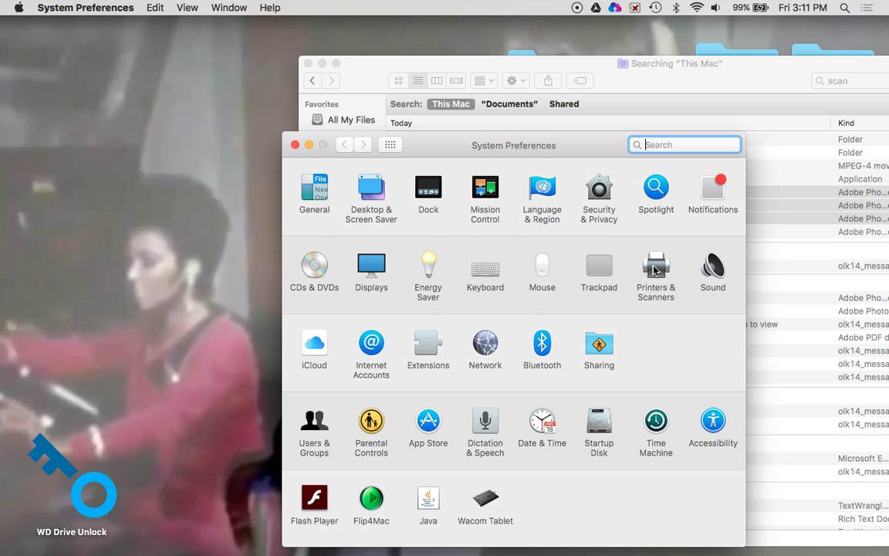
left_click(656, 267)
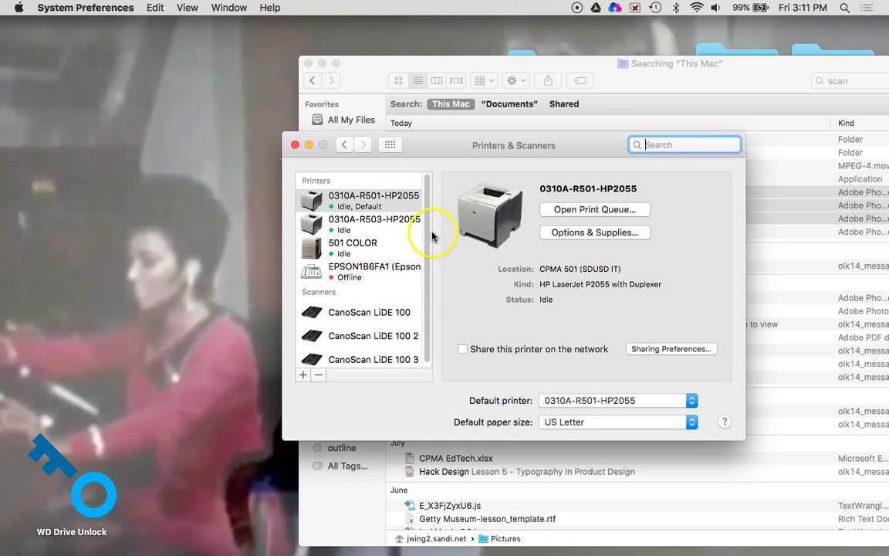
scroll(430, 235, "down", 1)
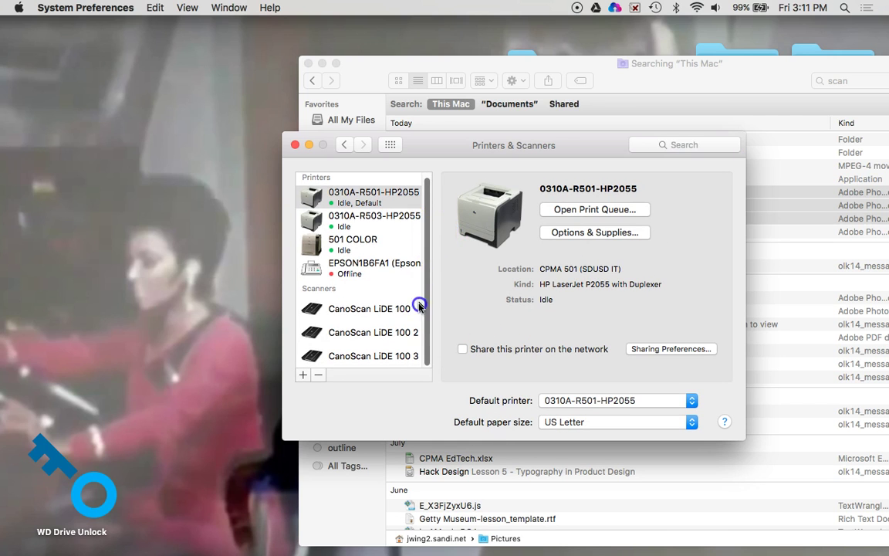
left_click(347, 311)
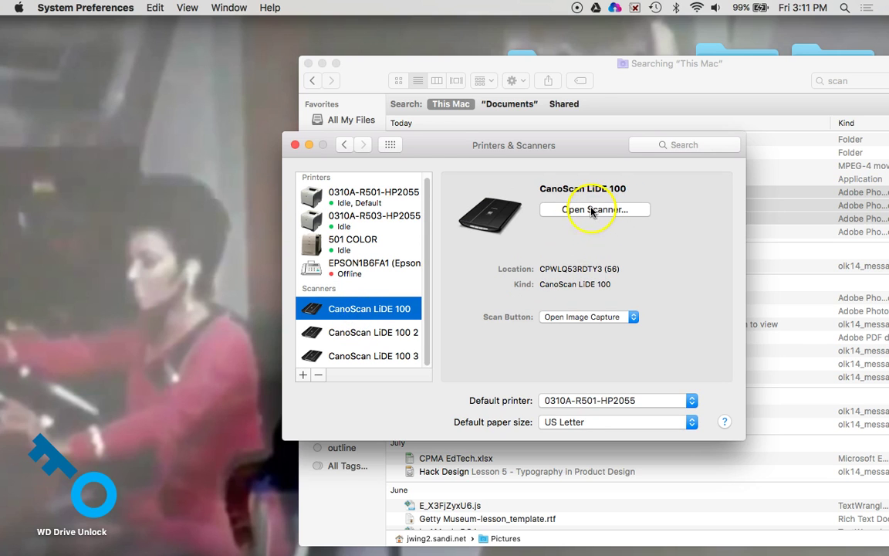
left_click(592, 211)
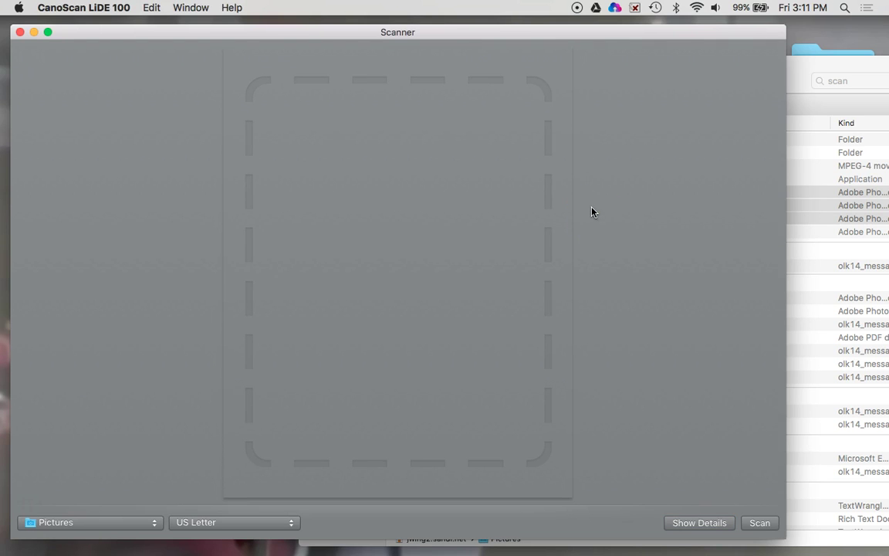
Step: Change the scan destination from Pictures to the Desktop
left_click(638, 311)
left_click(79, 525)
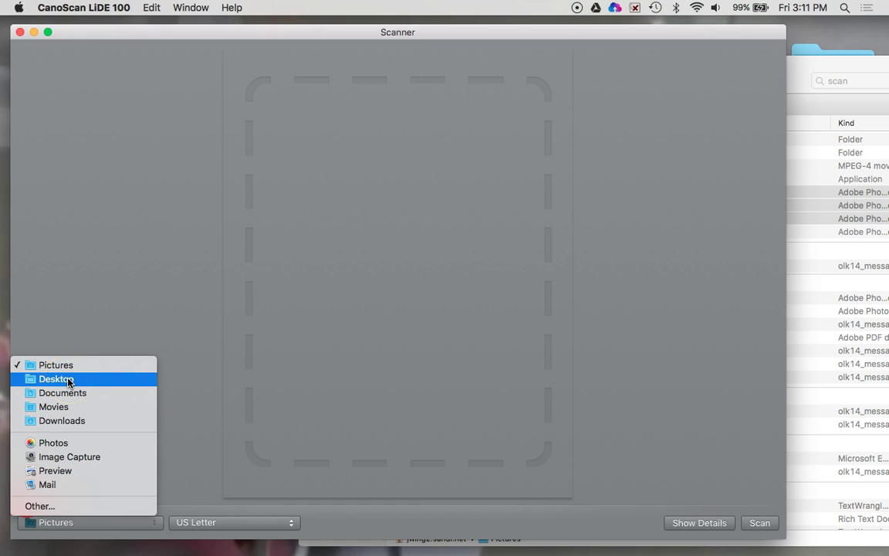
left_click(68, 380)
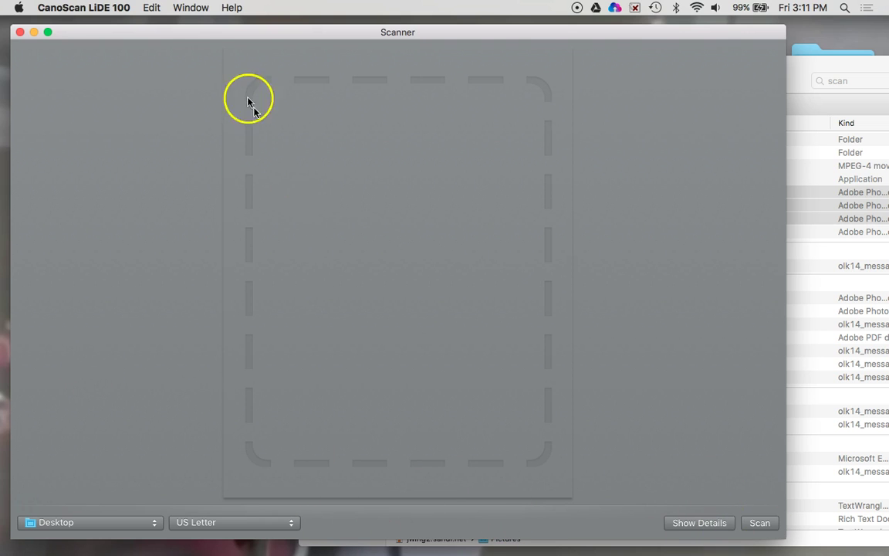
Step: Scan the graffiti sketch sheet
left_click(108, 7)
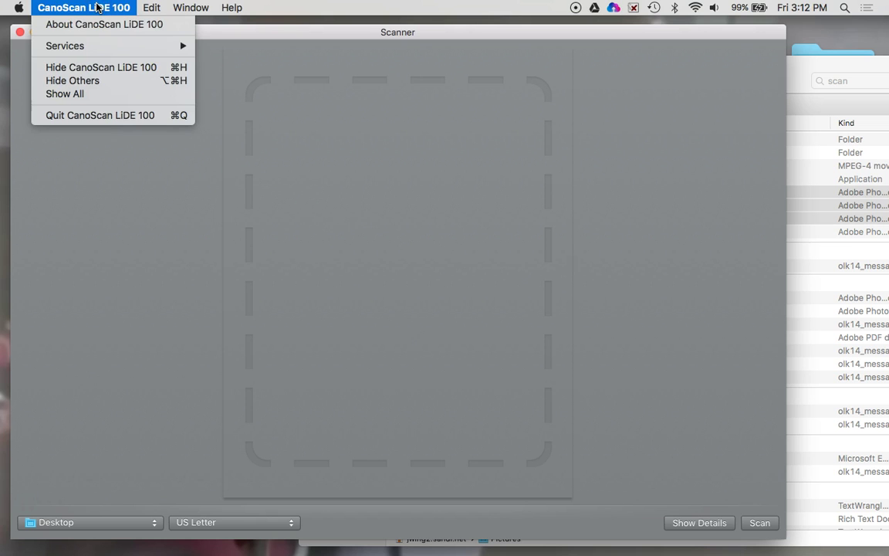
mouse_move(153, 8)
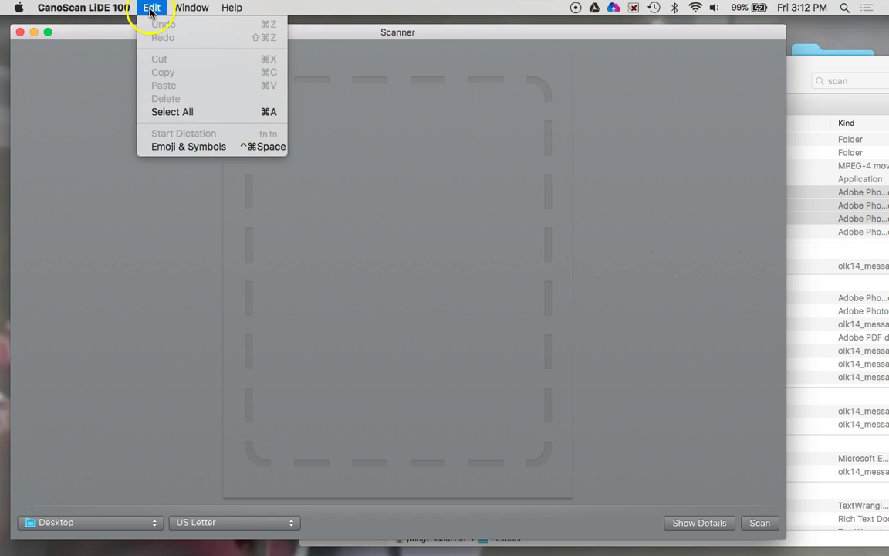
left_click(233, 8)
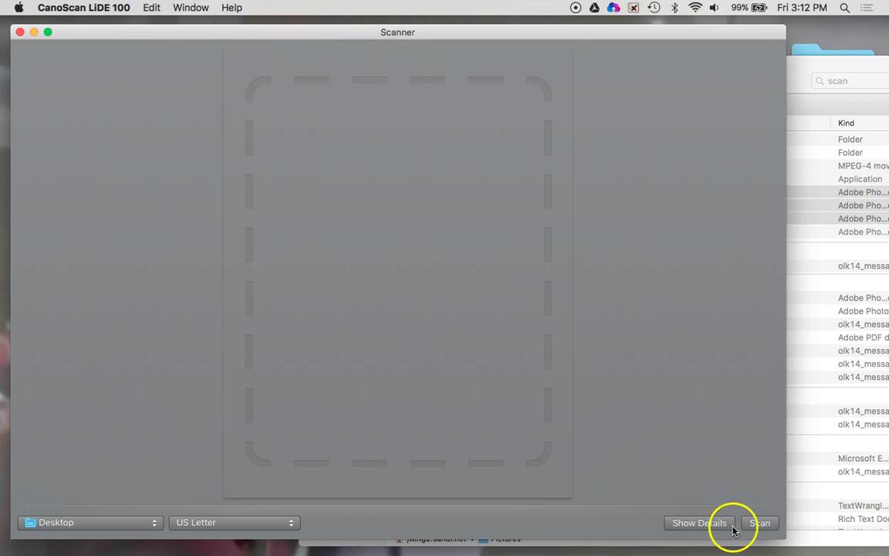
left_click(760, 524)
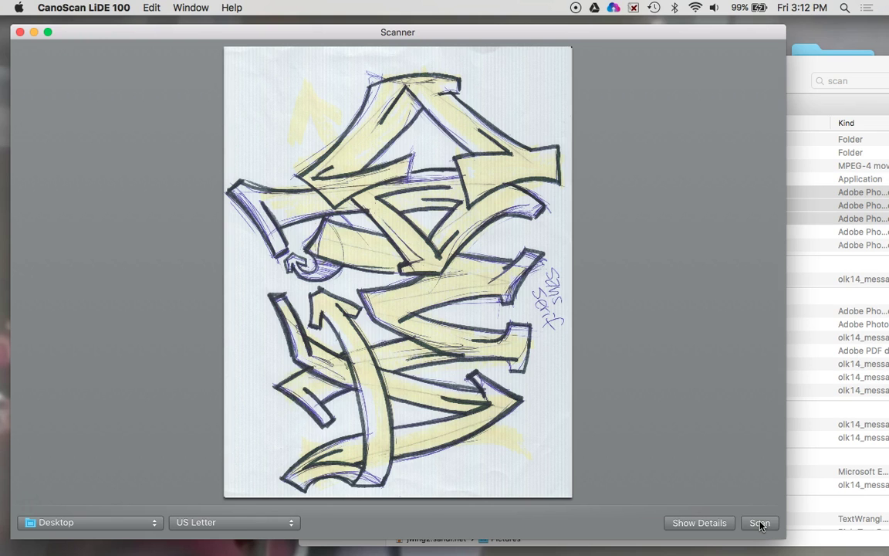
Step: In Finder, open Scan.jpeg from the Desktop in Photoshop
key("super+Tab")
key("super+Tab")
key("super+Tab")
key("super+Tab")
key("super+Tab")
key("super+Tab")
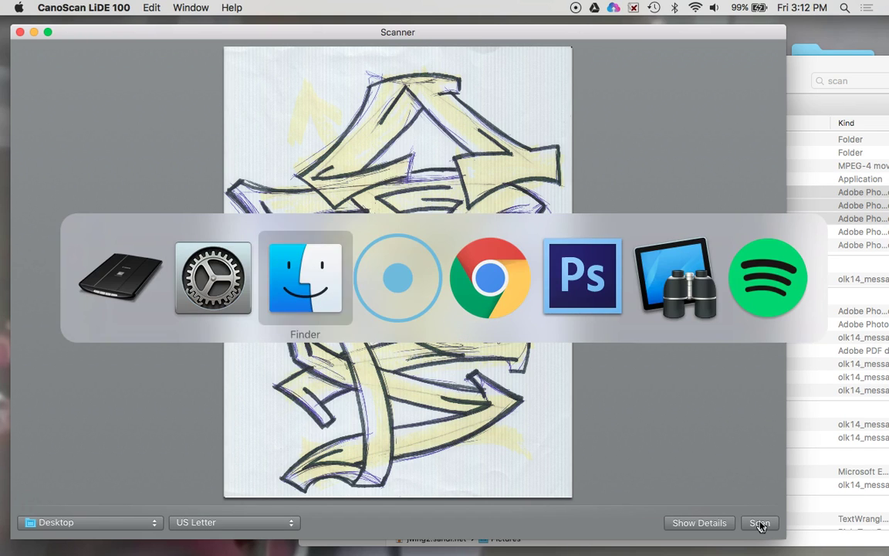
key("super+Tab")
key("super+Tab")
key("super+Tab")
key("super+Tab")
key("super+Tab")
key("super+Tab")
key("super+Tab")
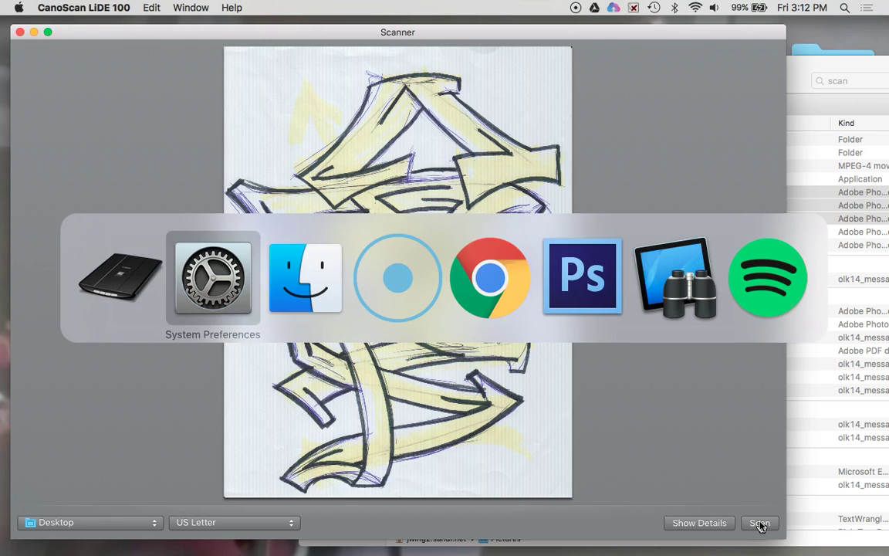
key("super+Tab")
key("super+Tab")
key("super+Tab")
key("super+Tab")
key("super+Tab")
key("super+Tab")
key("super+Tab")
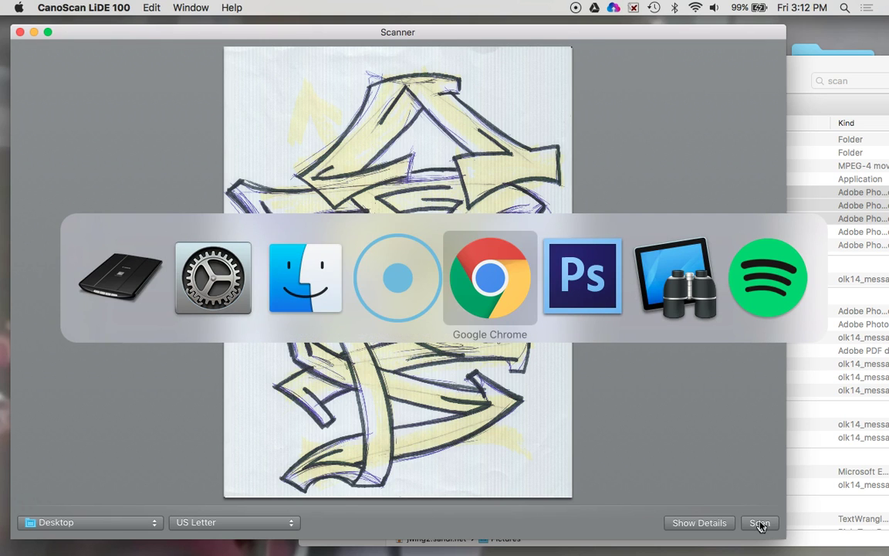
key("super+Tab")
key("super+Tab")
key("super+Tab")
key("super+Tab")
key("super+Tab")
key("super+Tab")
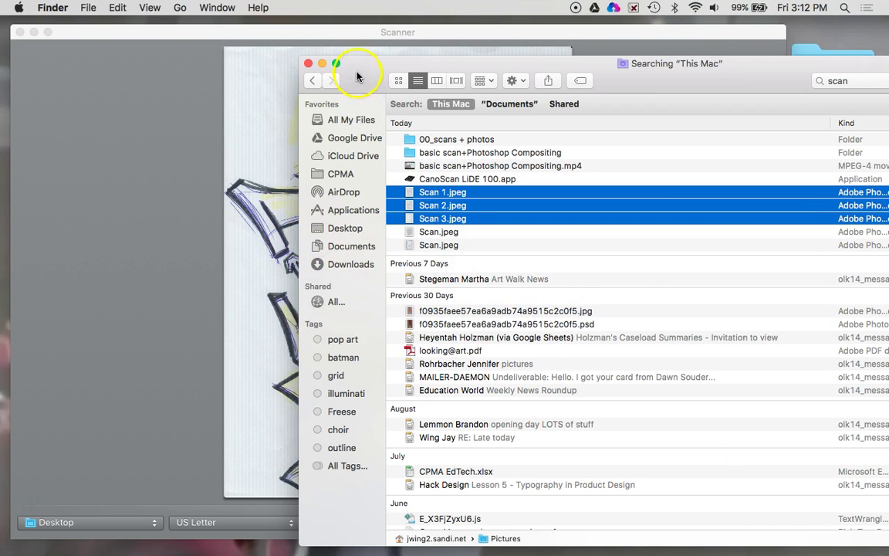
left_click_drag(357, 76, 182, 57)
left_click(143, 210)
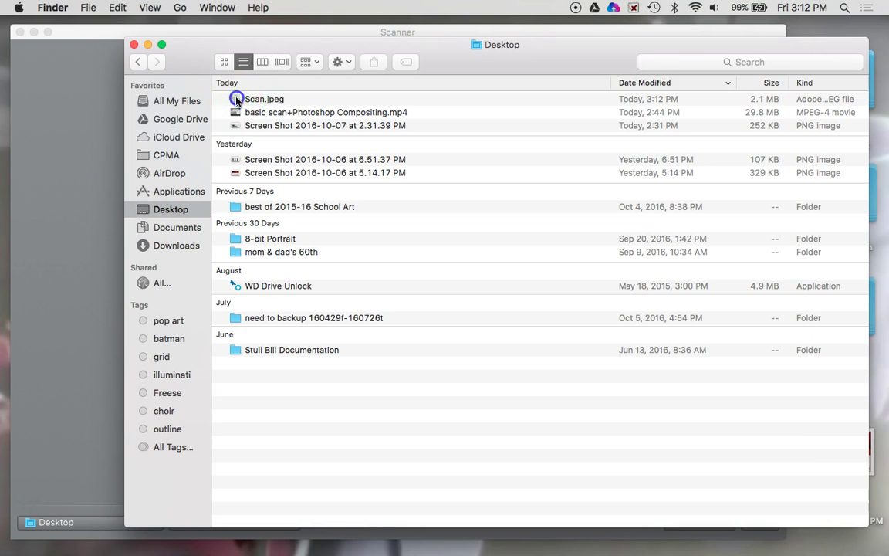
left_click(234, 100)
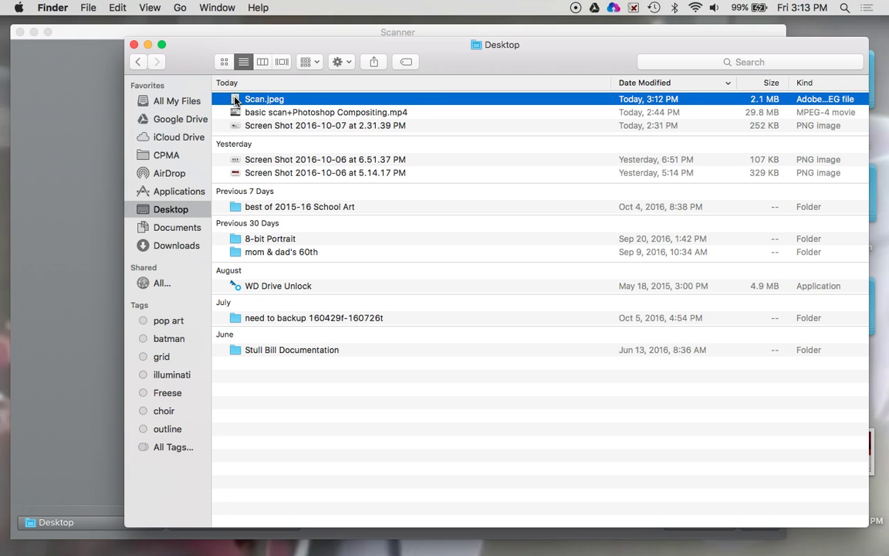
double_click(236, 100)
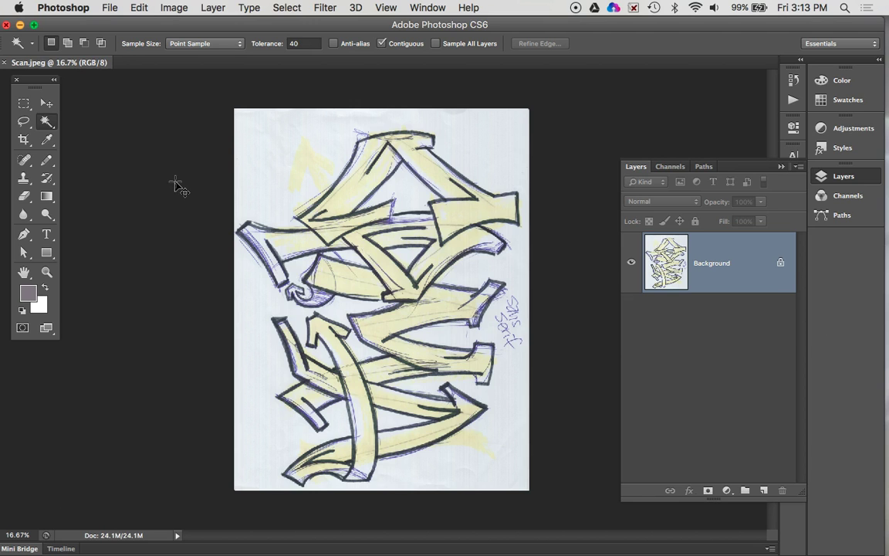
Step: Back in the scanner app, scan the second sheet with the dancer figures
key("super+Tab")
key("super+Tab")
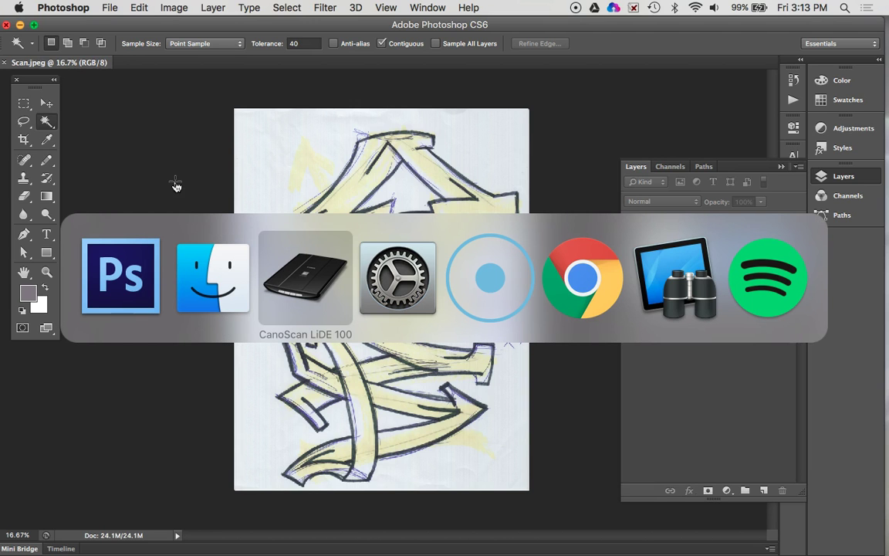
left_click(267, 315)
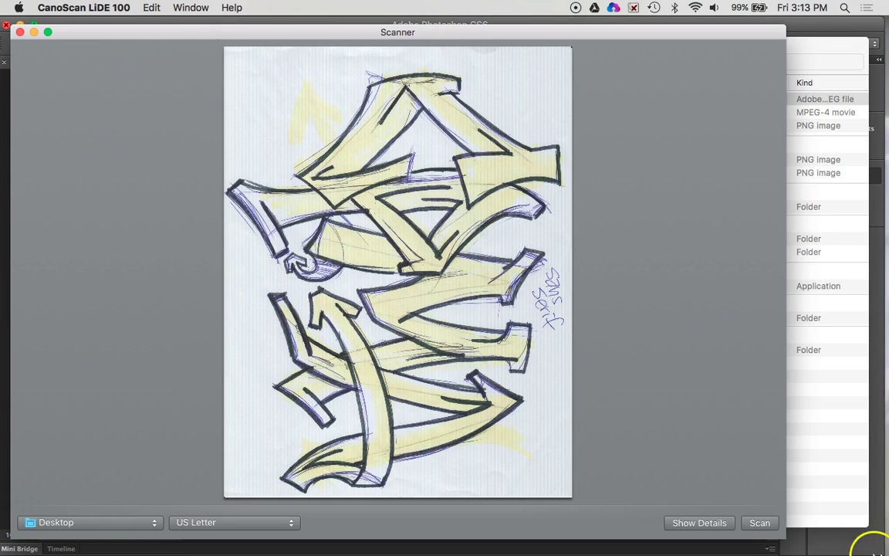
left_click(760, 523)
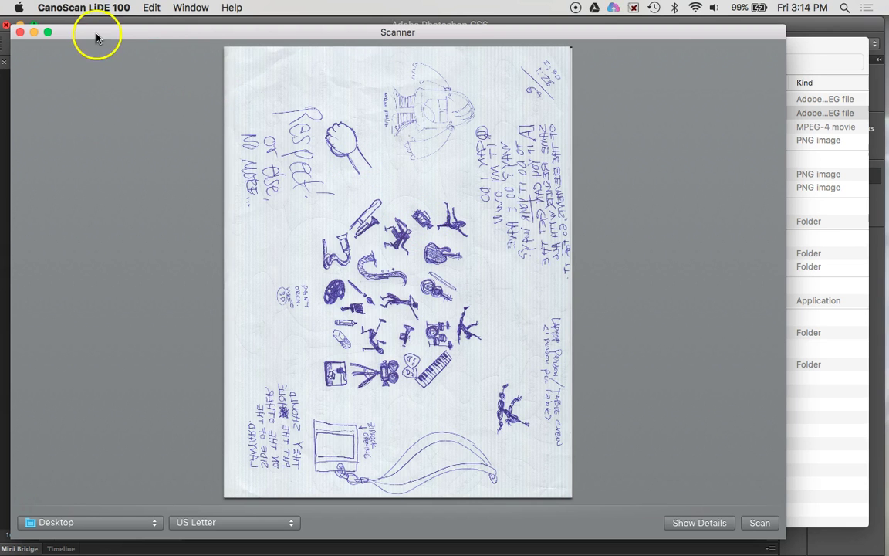
Step: Quit CanoScan LiDE 100
left_click(68, 10)
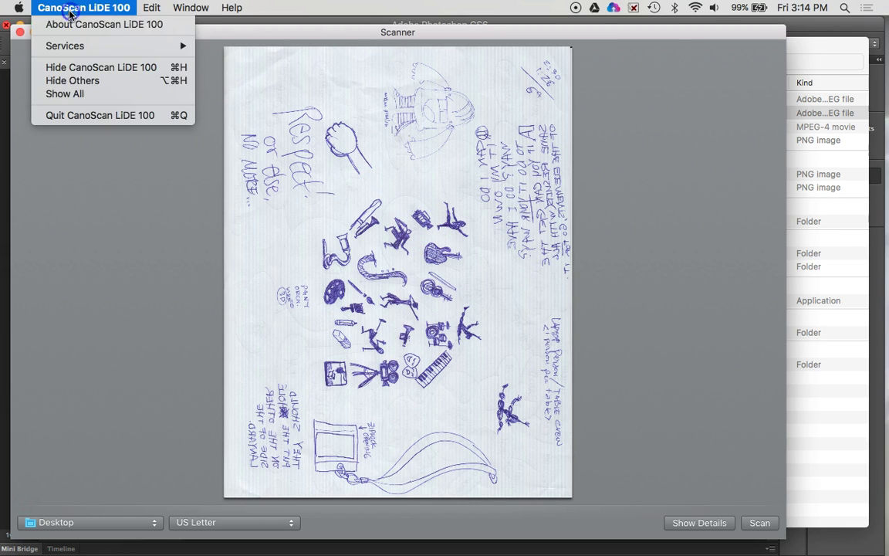
left_click(92, 116)
left_click(91, 118)
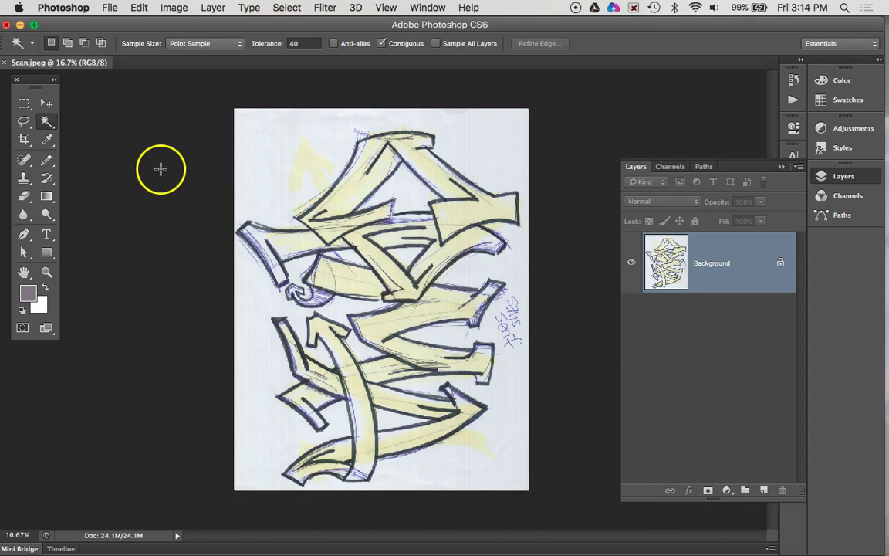
Step: Open Scan 1.jpeg from the Desktop, previewing the scans in column view first
left_click(111, 10)
left_click(121, 37)
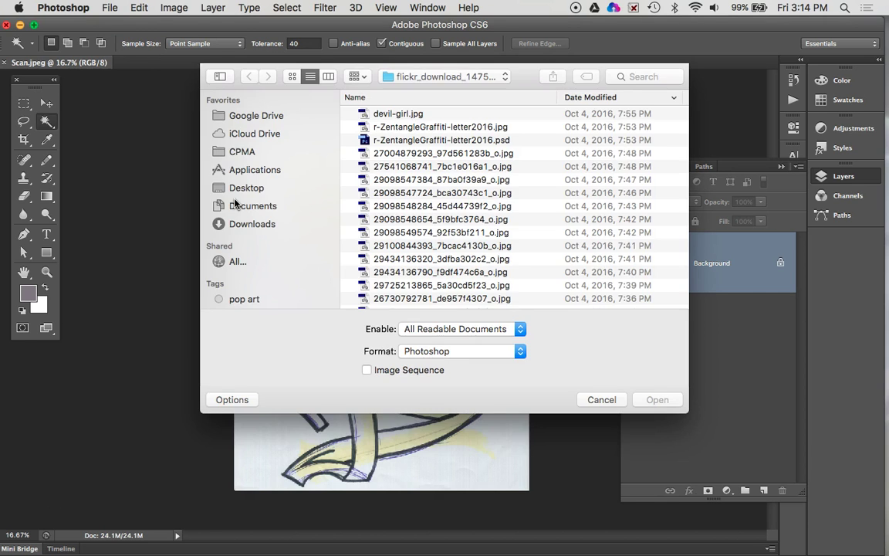
left_click(219, 189)
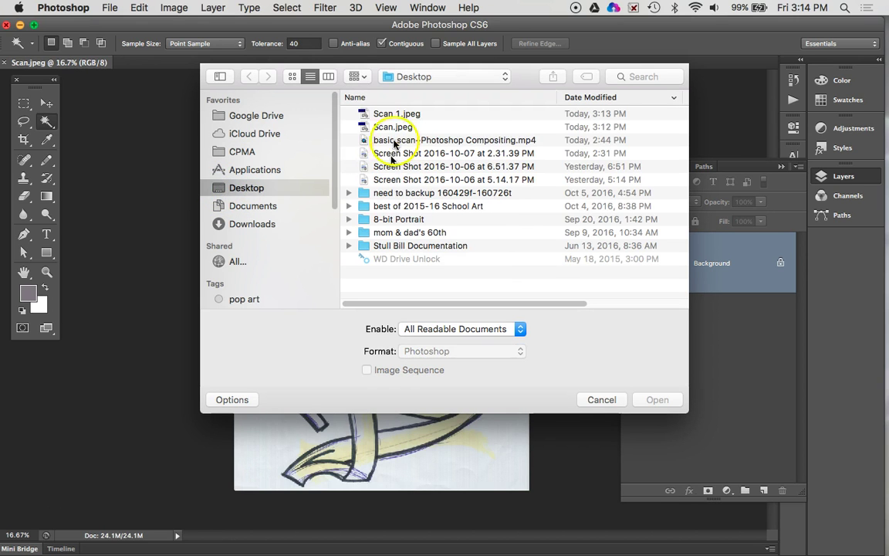
left_click(378, 127)
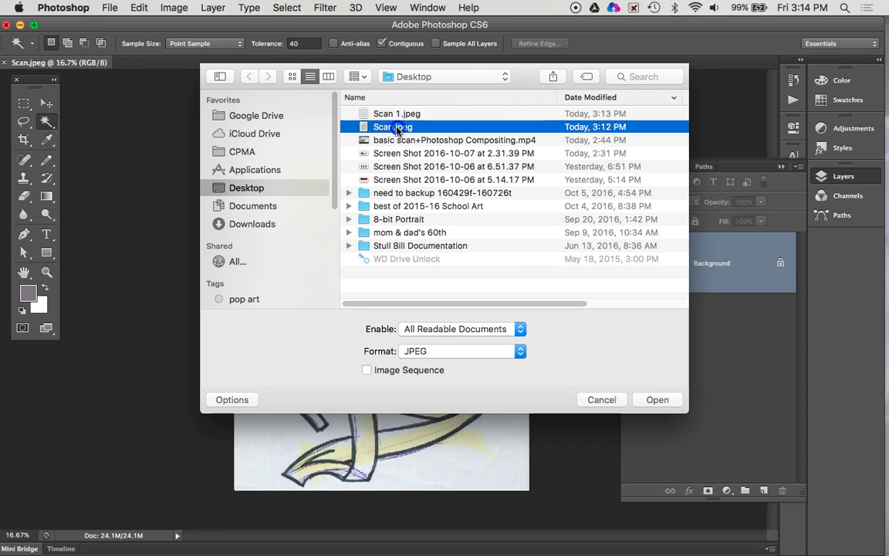
left_click(330, 76)
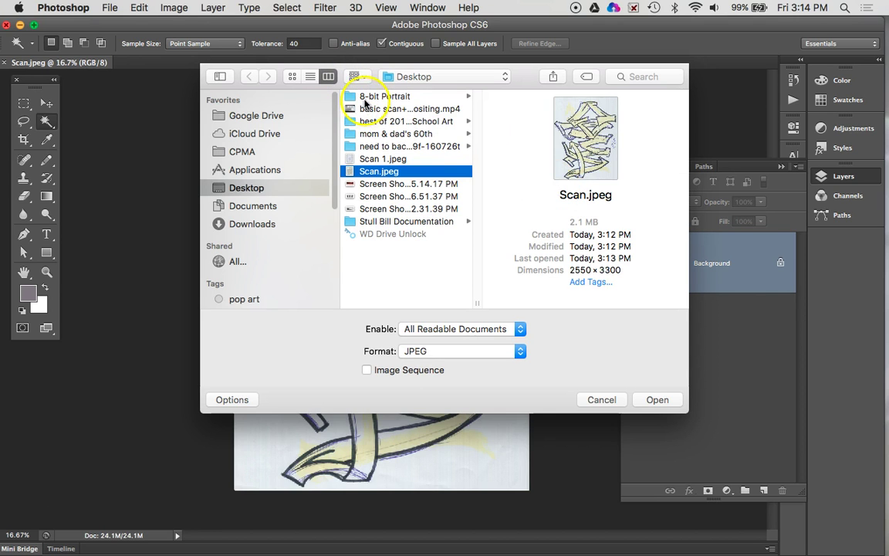
left_click(366, 110)
left_click(377, 171)
left_click(377, 159)
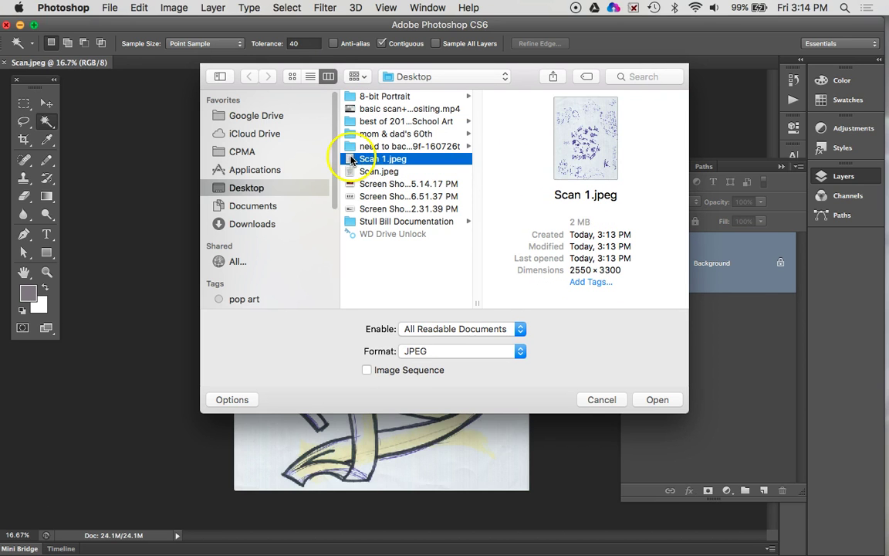
double_click(345, 159)
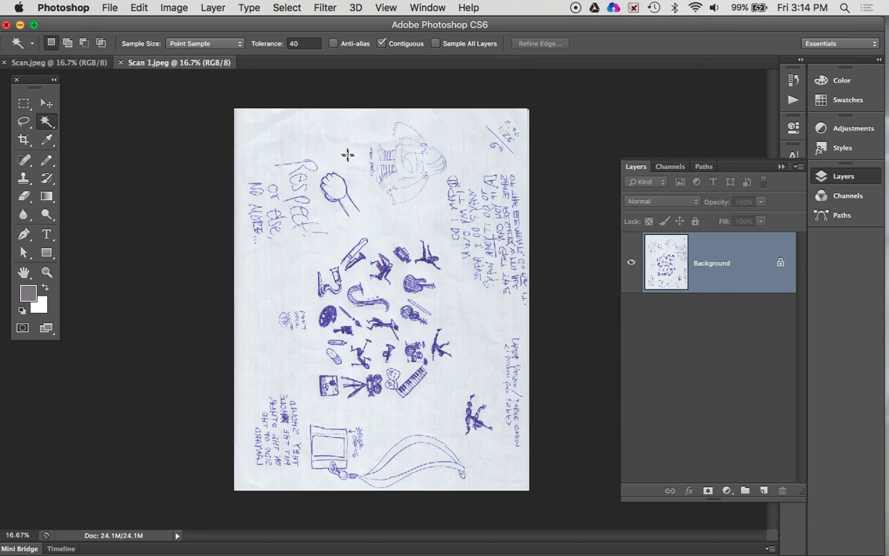
Step: Rotate the doodle page 90° counter-clockwise to landscape
left_click(173, 9)
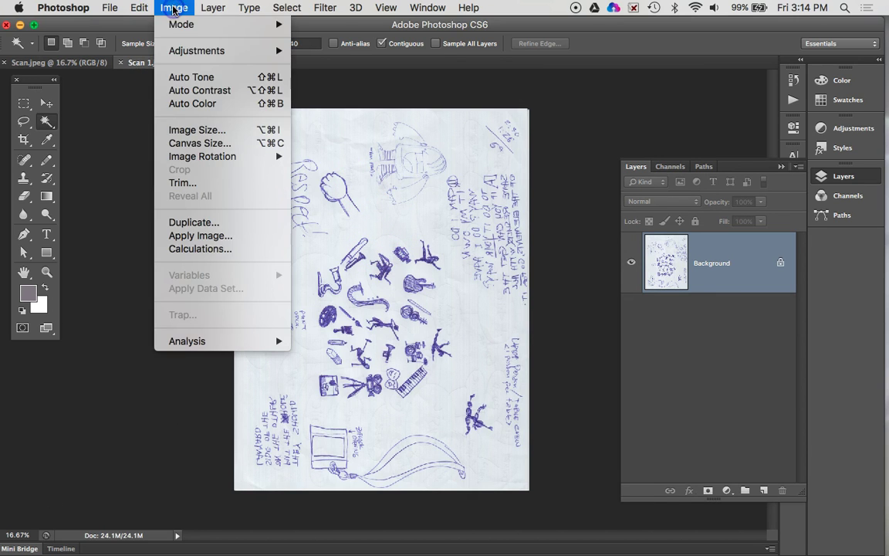
mouse_move(205, 158)
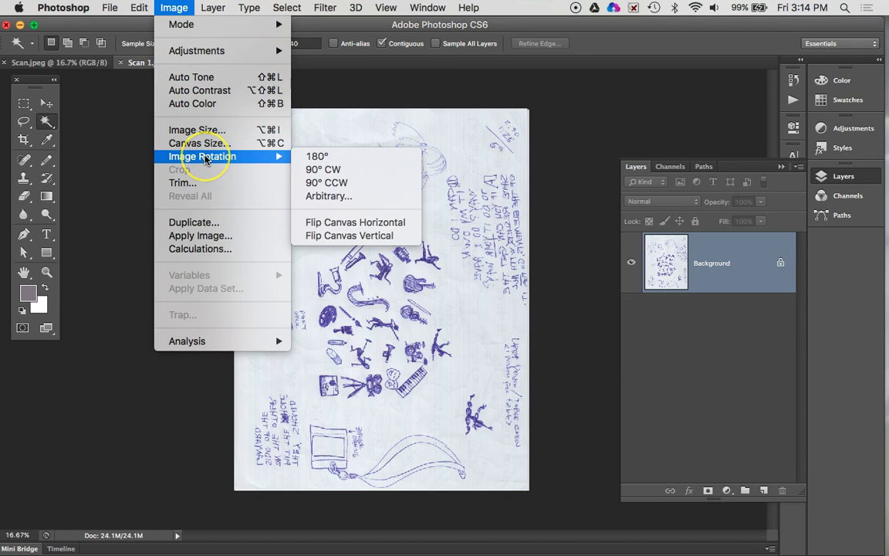
left_click(359, 185)
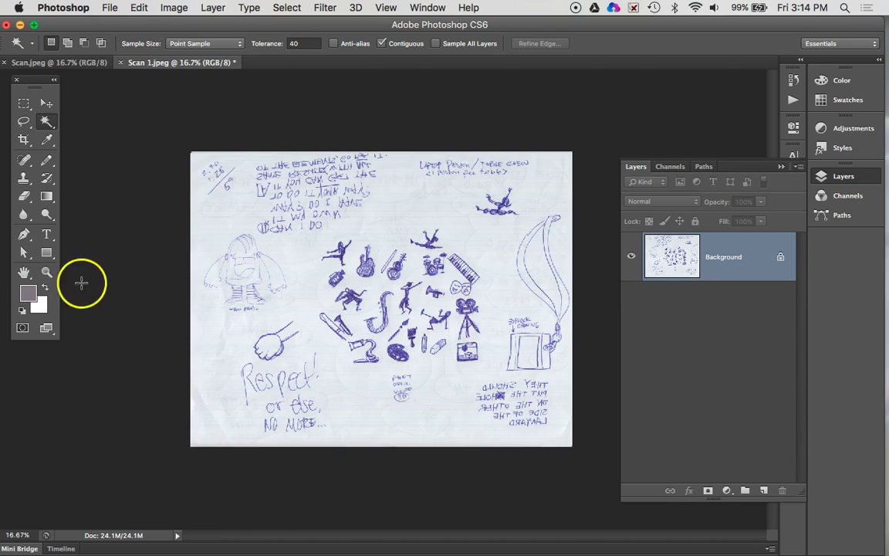
Step: Zoom in on the doodle figures, then return to the Scan.jpeg document
left_click(48, 271)
left_click(395, 307)
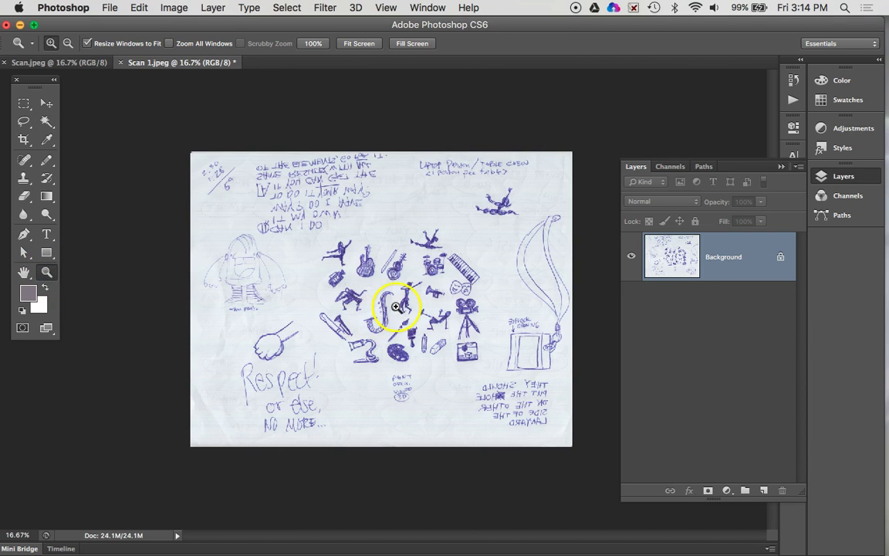
left_click(436, 312)
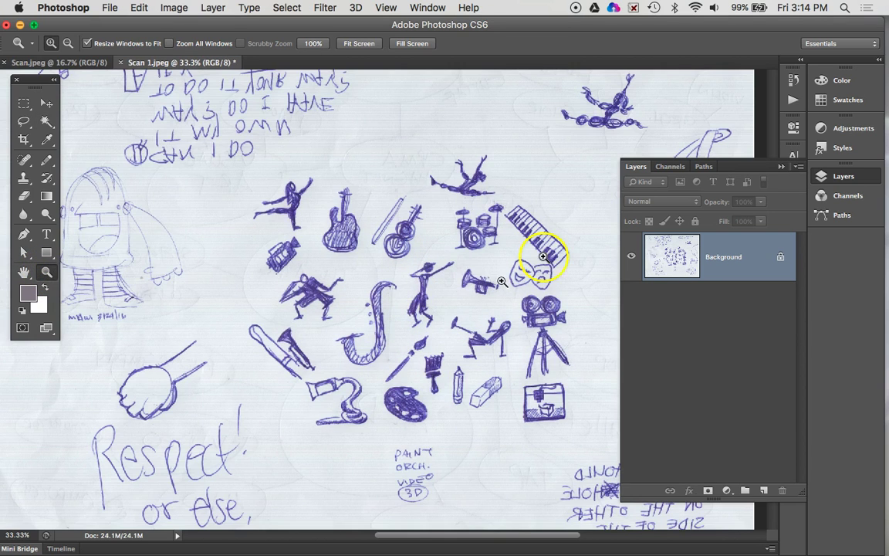
left_click(776, 167)
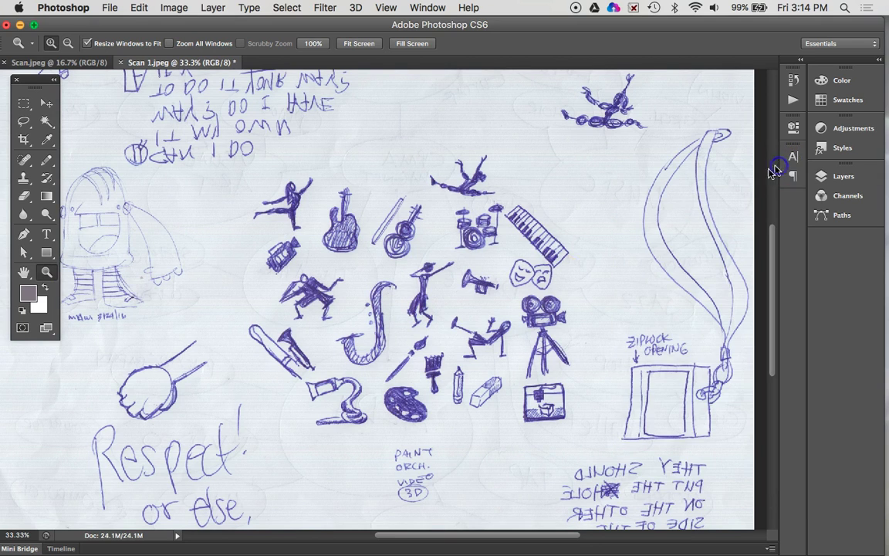
left_click(50, 62)
left_click(155, 63)
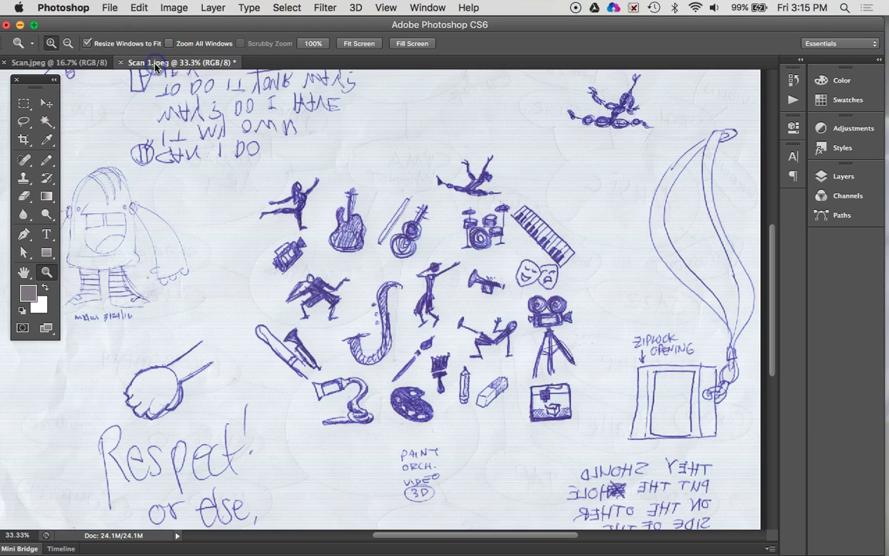
left_click(67, 64)
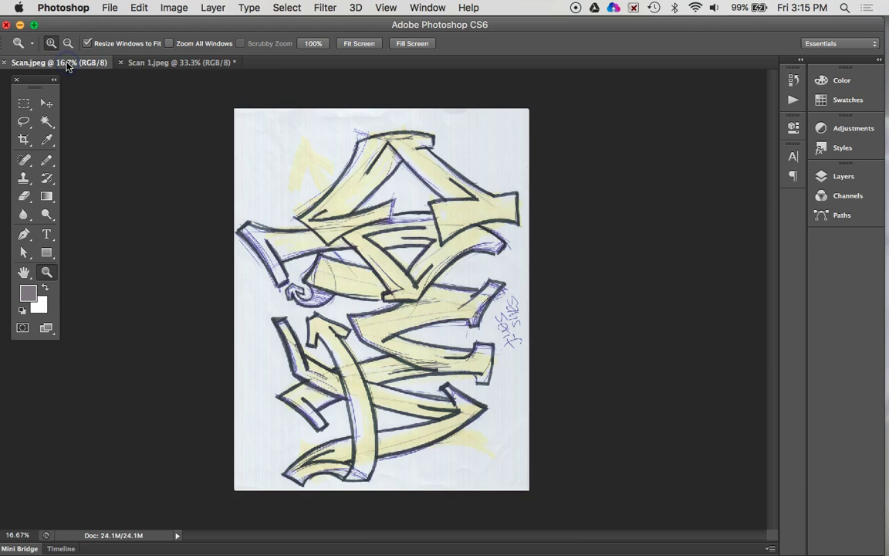
Step: Rotate the graffiti sketch 90° counter-clockwise to landscape
left_click(173, 8)
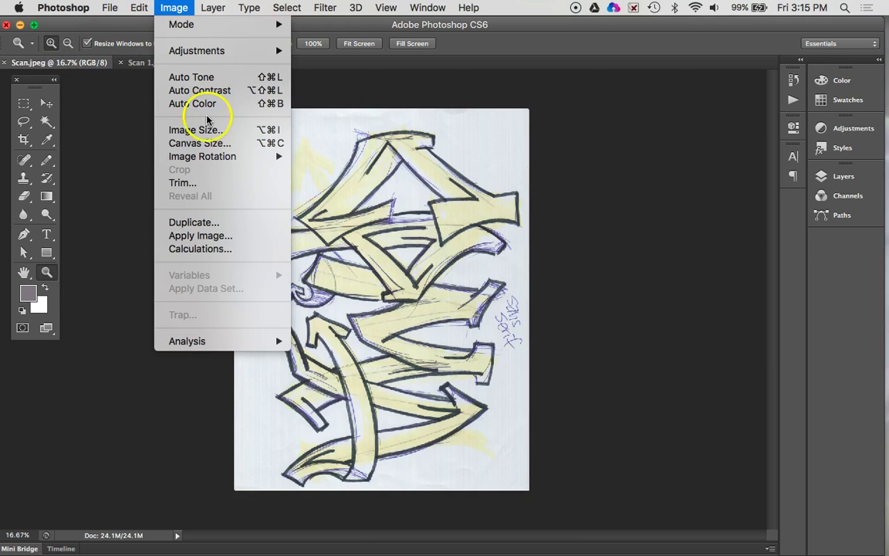
mouse_move(280, 162)
left_click(391, 184)
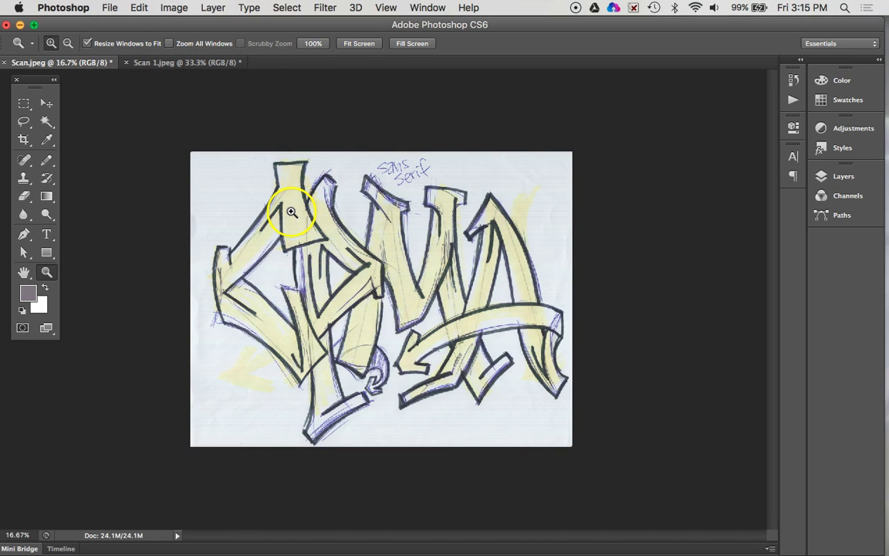
Step: Convert the sketch to Grayscale, discarding colour, and zoom to 25%
left_click(174, 7)
left_click(182, 26)
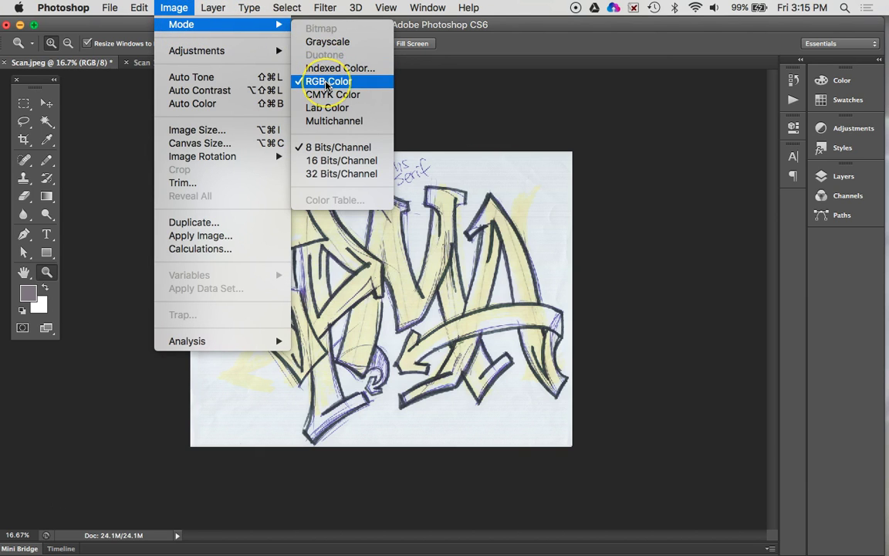
left_click(328, 42)
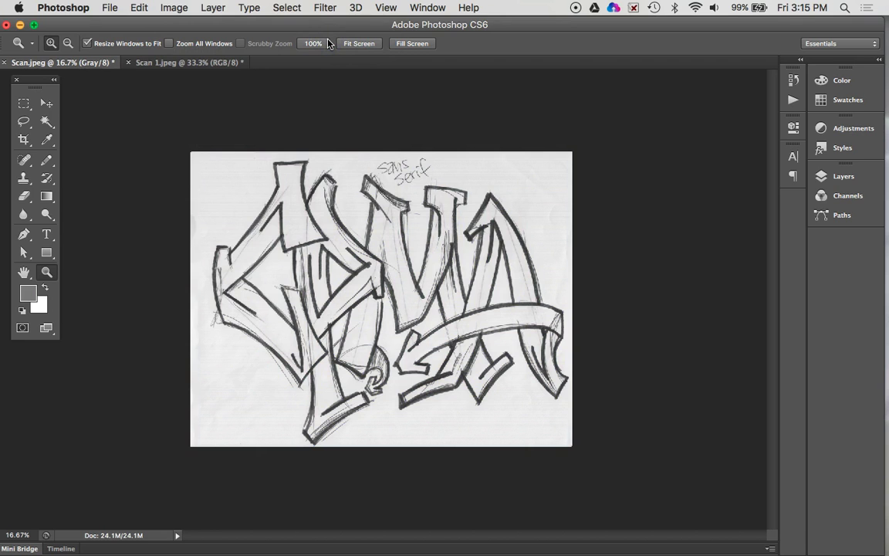
left_click(496, 226)
key("super+equal")
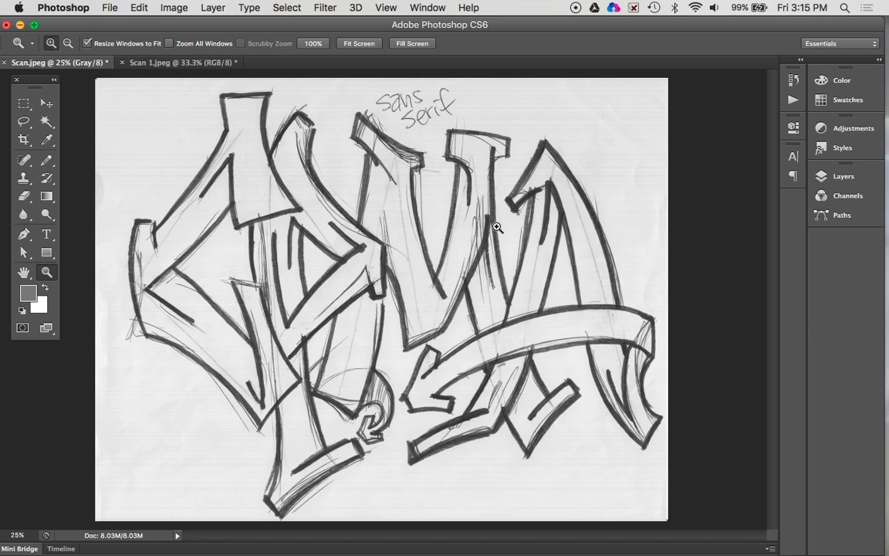
Step: Apply Levels with input black 88 and white 186 to the sketch
key("super+l")
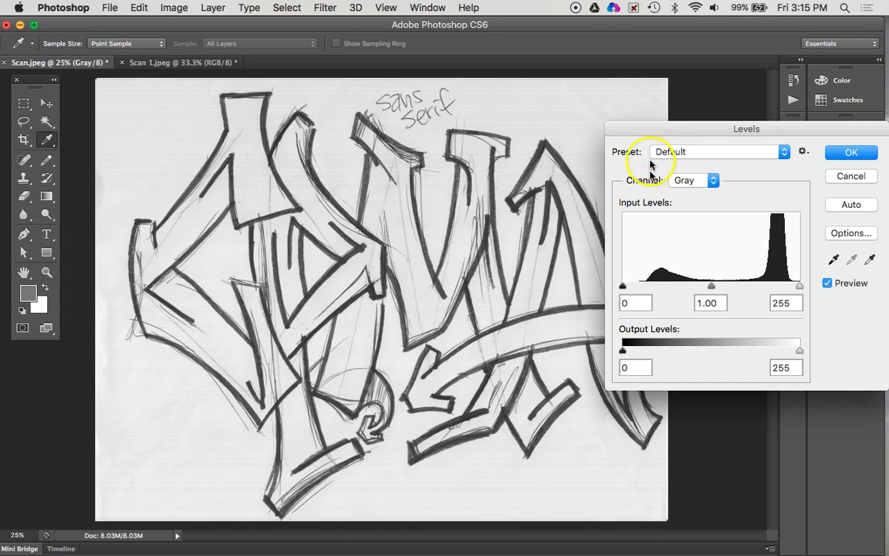
left_click_drag(641, 127, 644, 98)
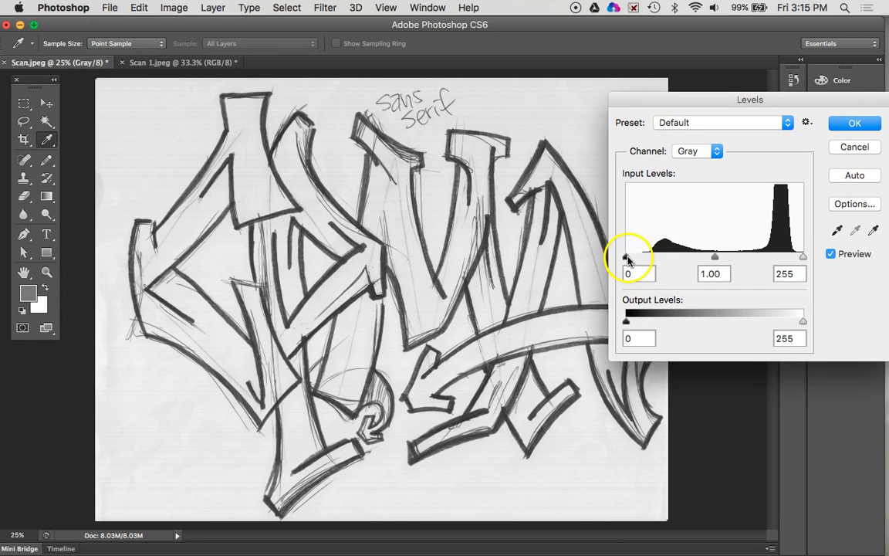
left_click_drag(626, 257, 686, 256)
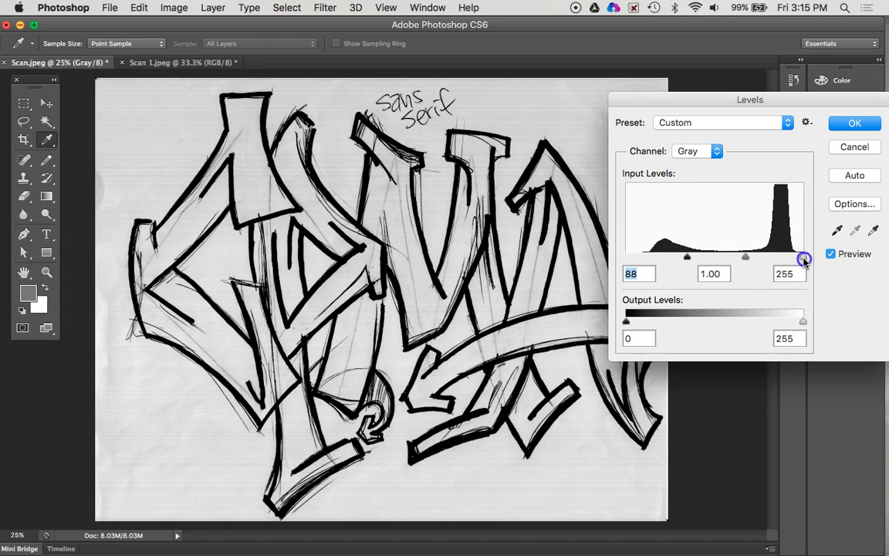
left_click_drag(804, 261, 756, 255)
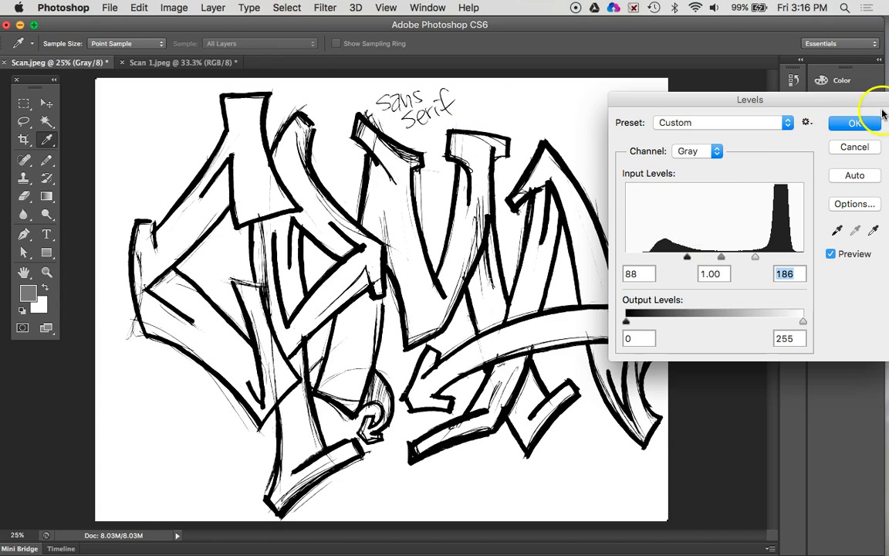
left_click(847, 125)
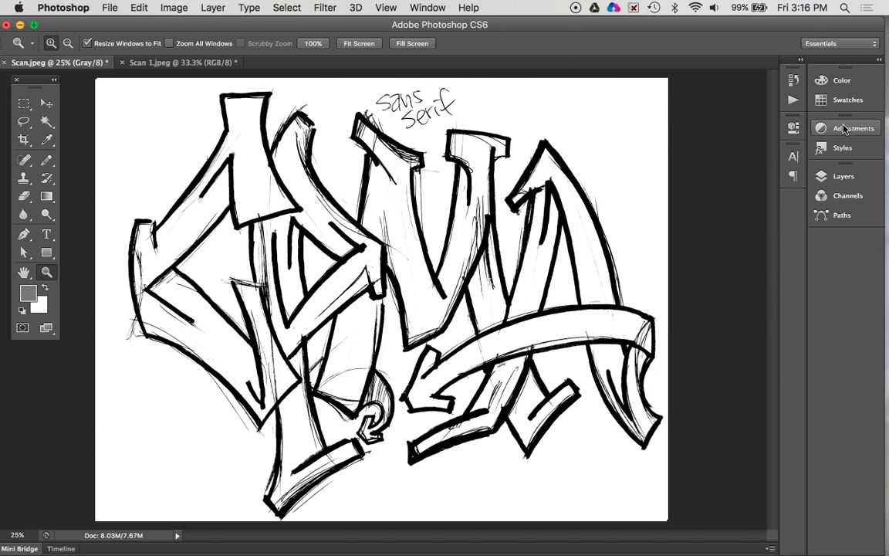
Step: Toggle undo and redo to compare the sketch before and after Levels
key("super+z")
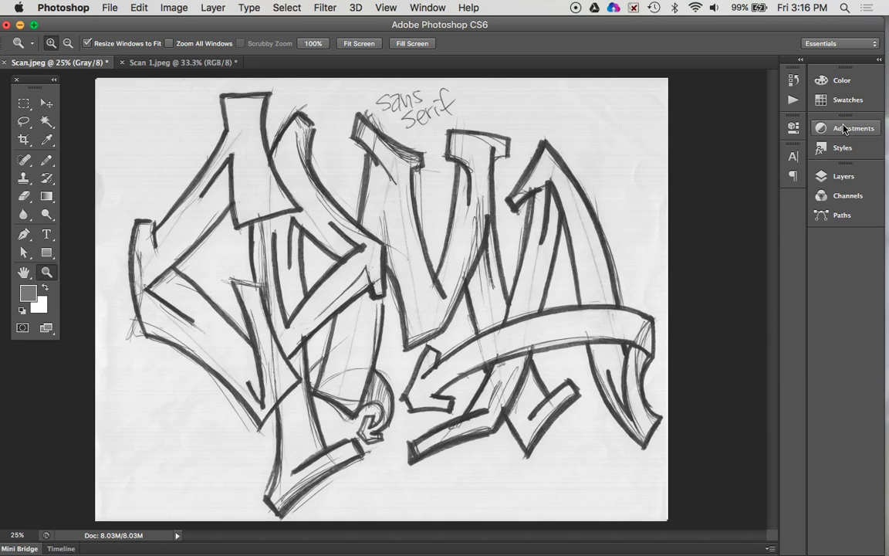
key("super+z")
key("super+z")
key("super+z")
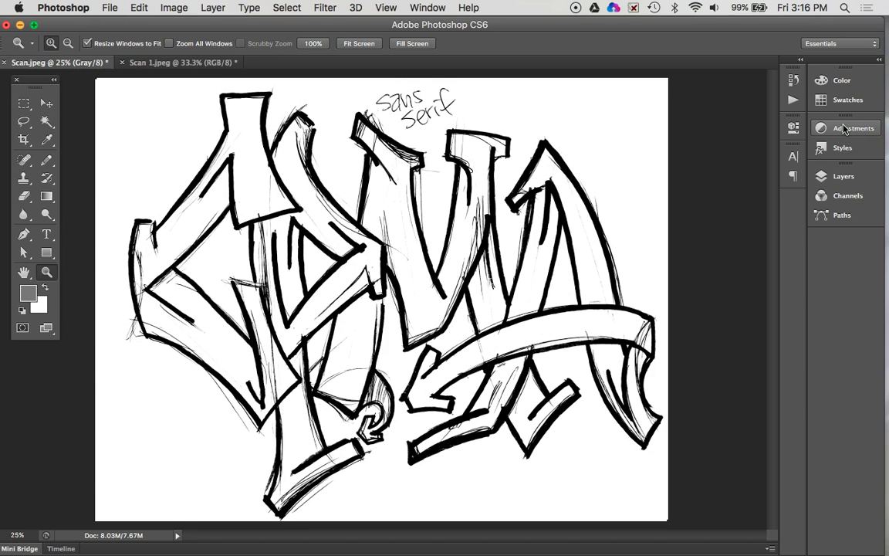
key("super+z")
key("super+z")
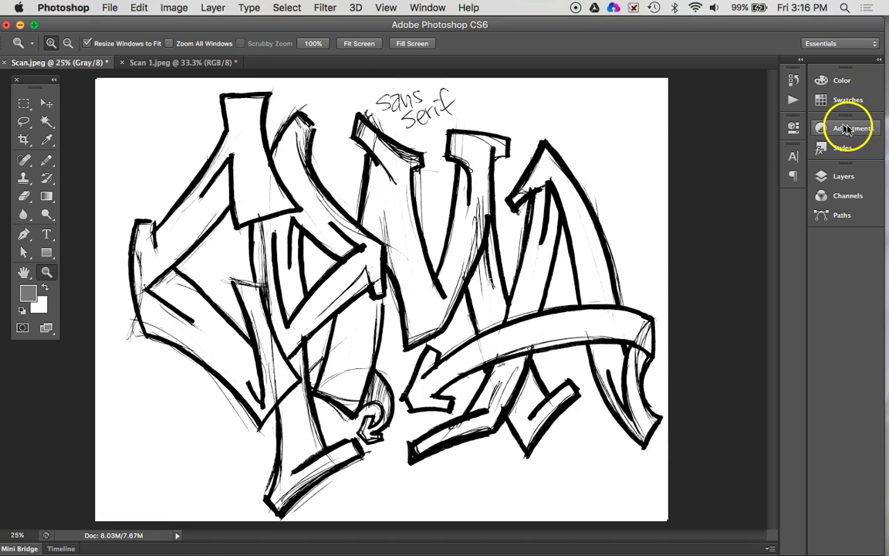
Step: Erase the 'Sans serif' note above the lettering with an enlarged Eraser brush
left_click(34, 194)
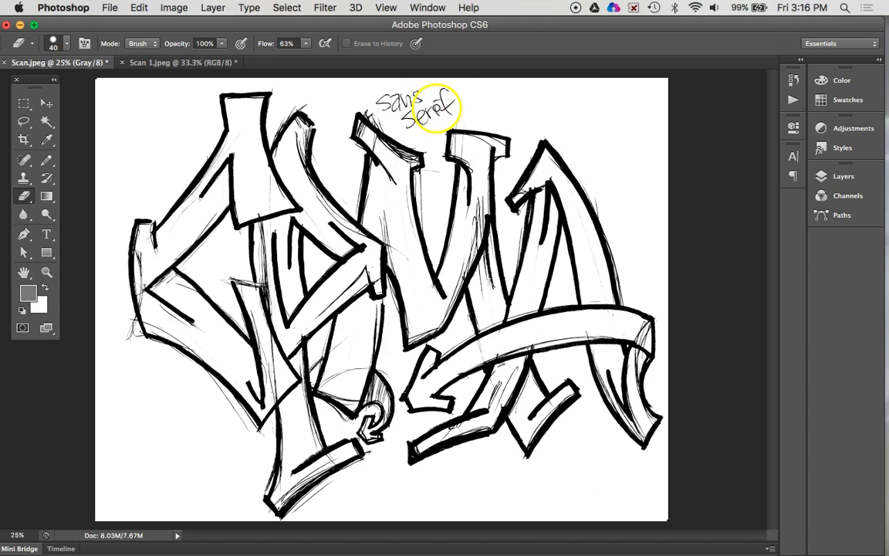
key("bracketright")
key("bracketright")
key("bracketright")
mouse_move(459, 112)
left_mouse_down()
mouse_move(372, 97)
mouse_move(450, 92)
mouse_move(387, 112)
mouse_move(410, 122)
mouse_move(439, 108)
mouse_move(400, 117)
mouse_move(490, 89)
mouse_move(457, 108)
left_mouse_up()
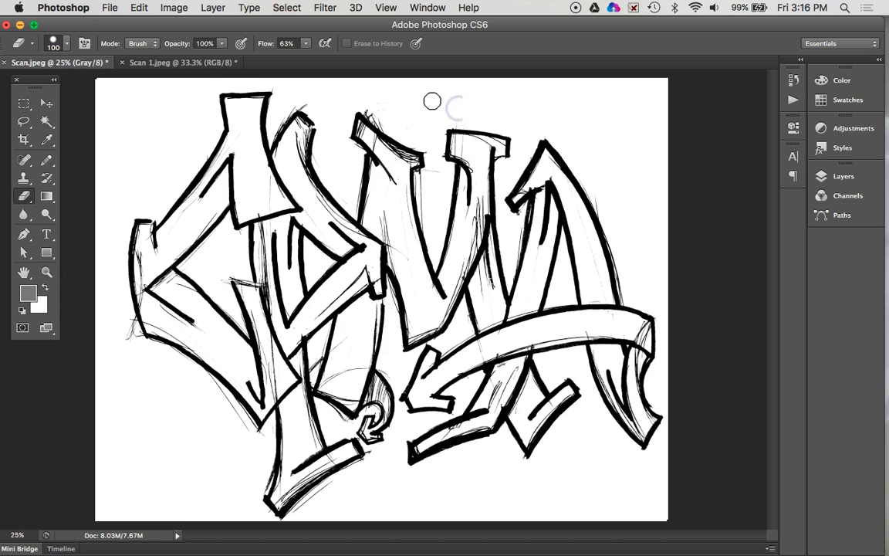
Step: Convert the Scan 1.jpeg doodle page to Grayscale
left_click(147, 63)
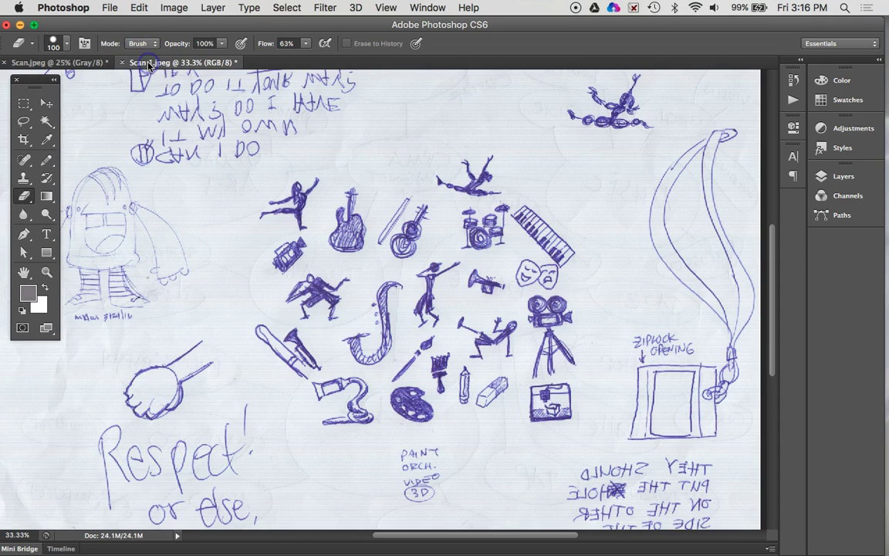
left_click(175, 8)
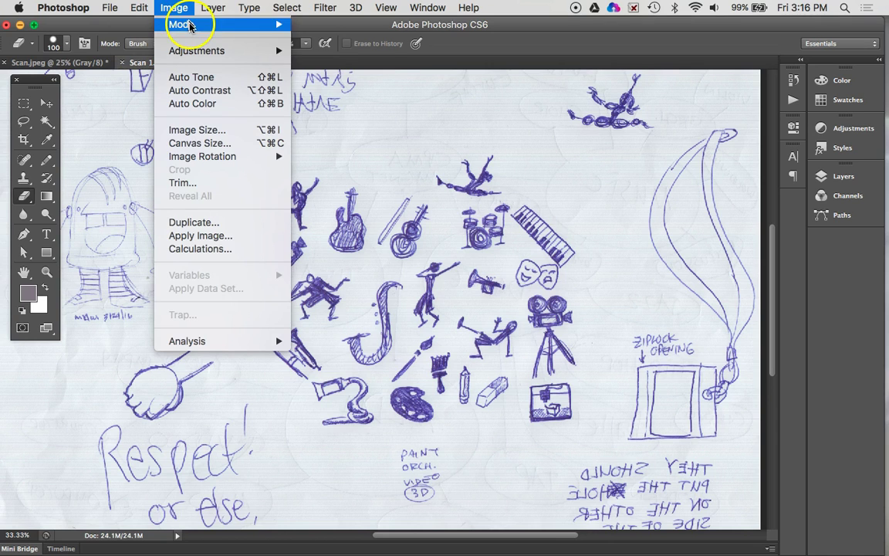
mouse_move(172, 24)
left_click(365, 44)
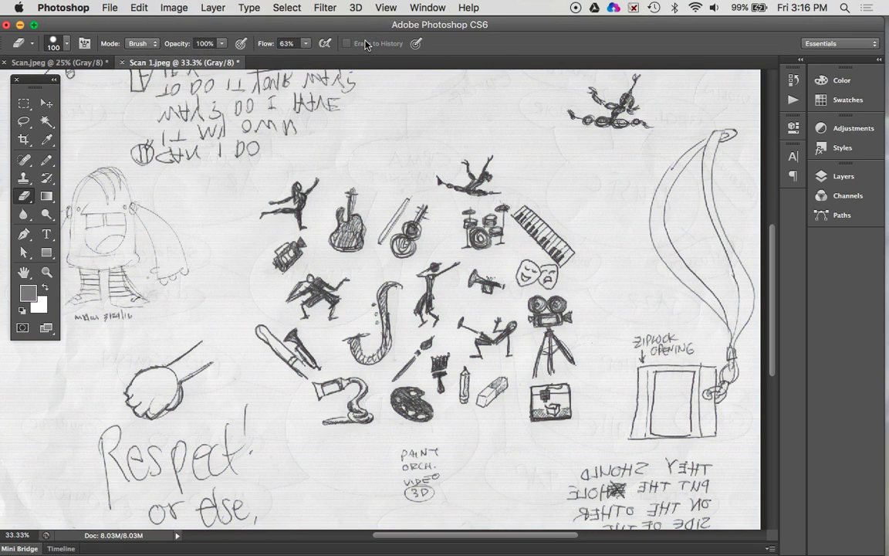
Step: Zoom to 50% on the figures and apply Levels with black input 80
key("super+equal")
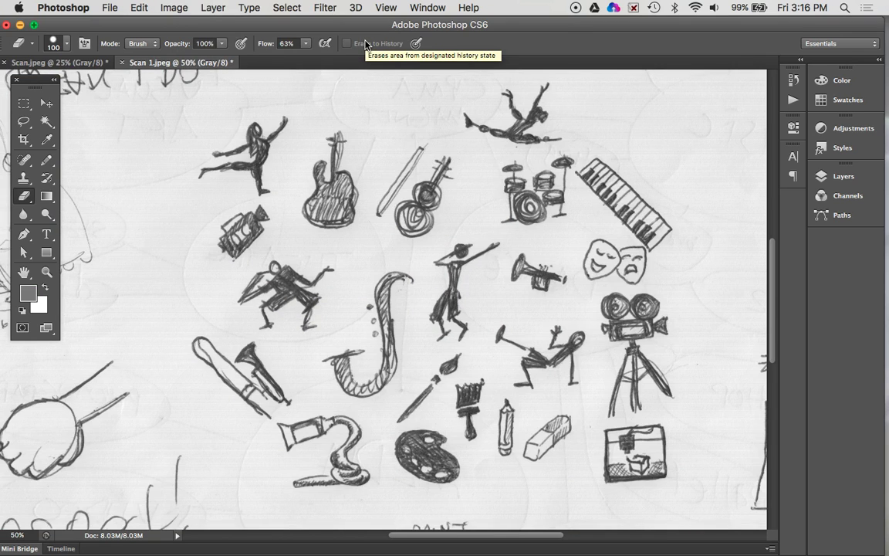
left_click_drag(440, 204, 359, 256)
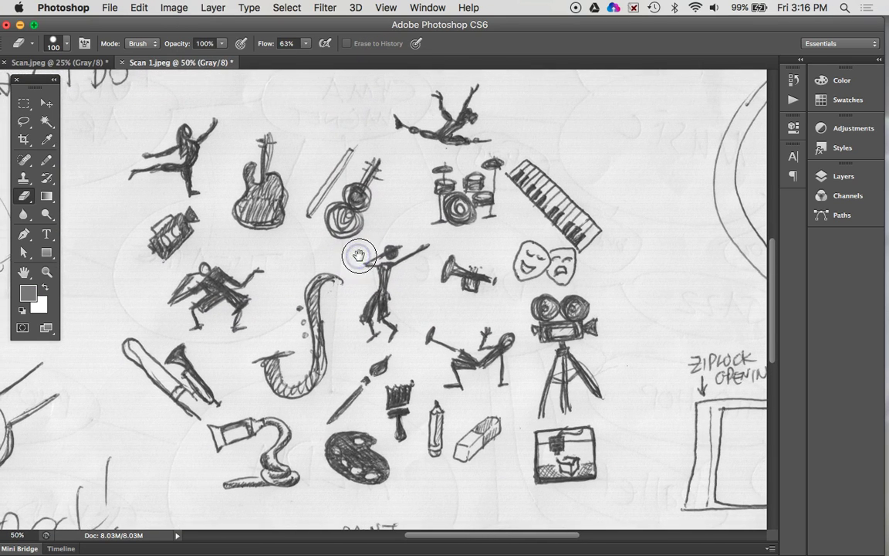
key("super+l")
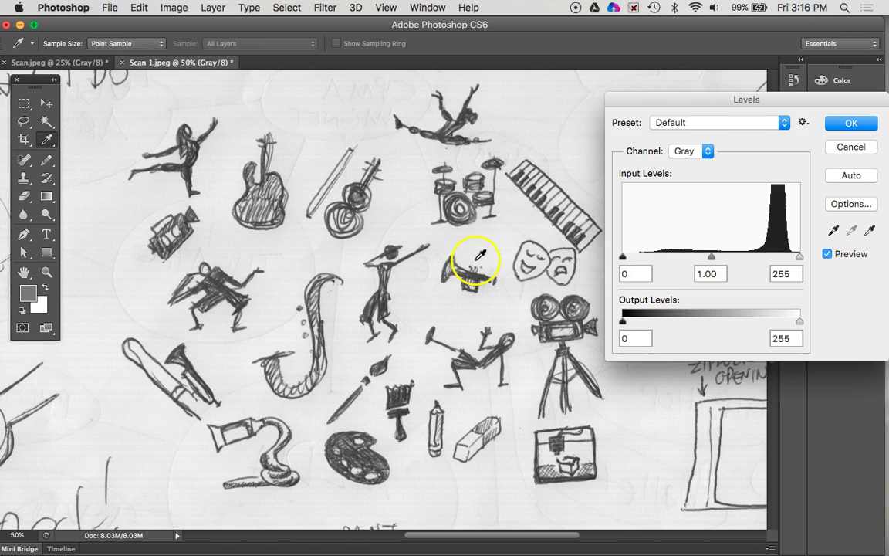
left_click_drag(625, 258, 678, 260)
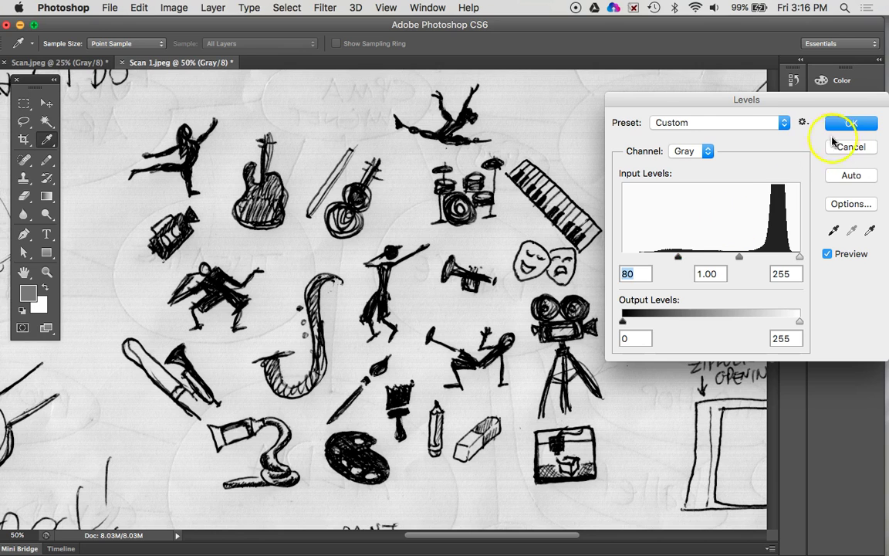
left_click(849, 125)
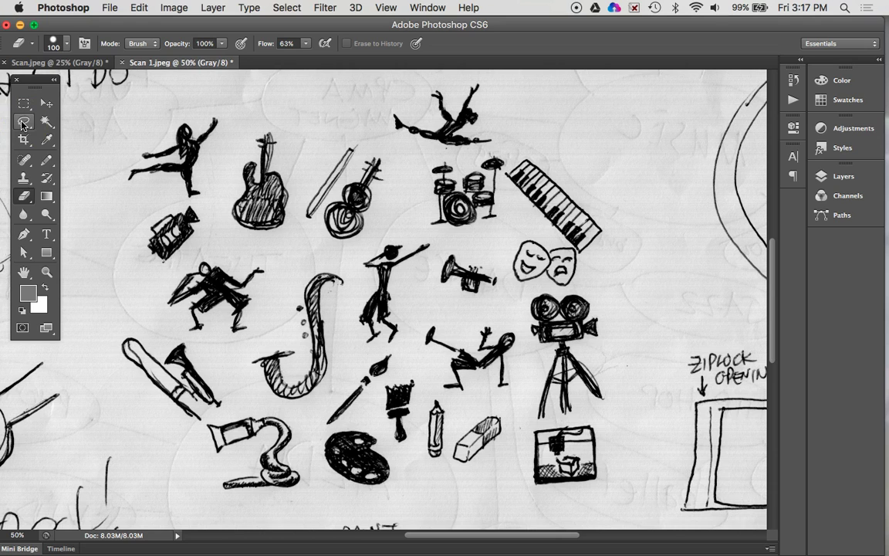
Step: Lasso around the top-left leaping dancer in Scan 1.jpeg and cut it out of the page
left_click(22, 124)
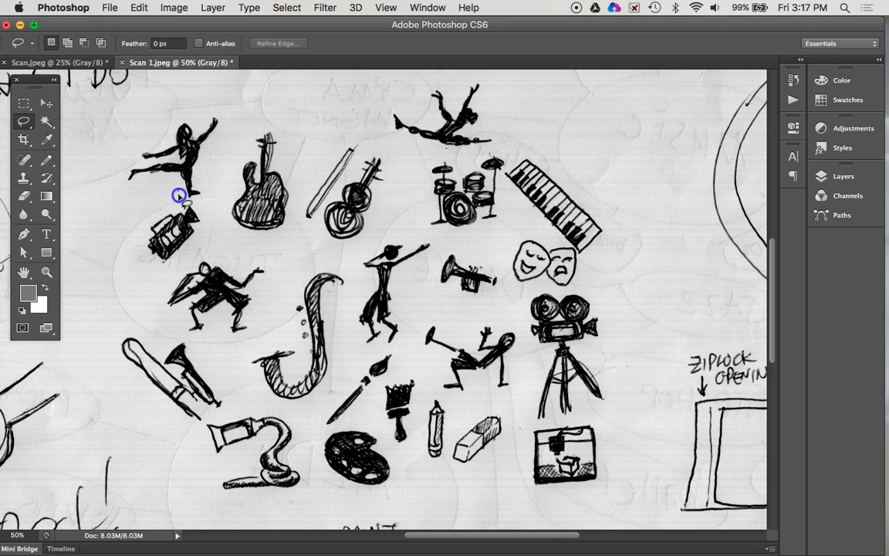
mouse_move(186, 202)
left_mouse_down()
mouse_move(217, 194)
mouse_move(239, 115)
mouse_move(218, 102)
mouse_move(173, 110)
mouse_move(111, 157)
mouse_move(111, 186)
mouse_move(143, 200)
mouse_move(182, 194)
left_mouse_up()
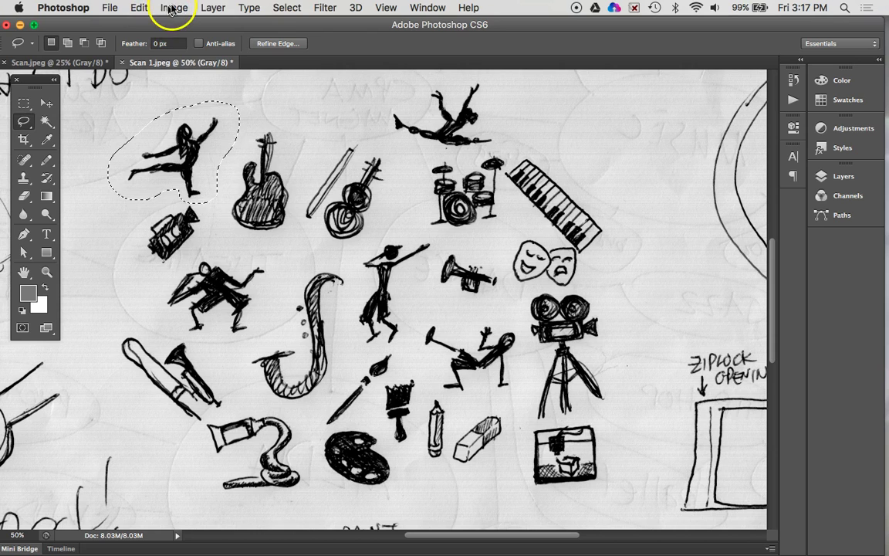
left_click(173, 7)
mouse_move(147, 9)
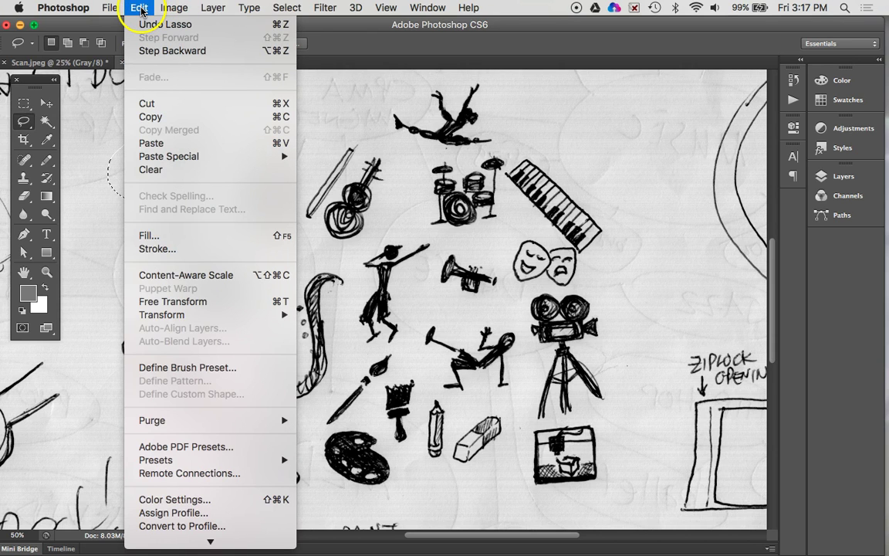
left_click(159, 105)
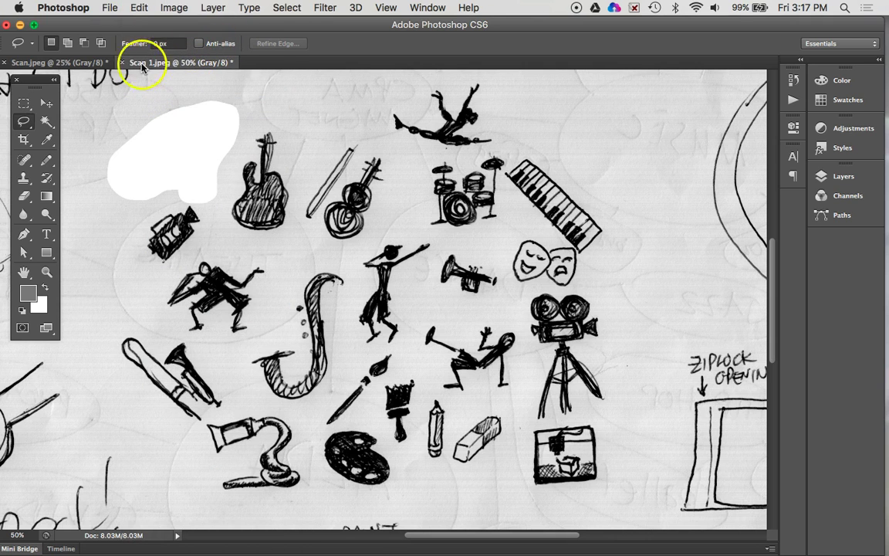
Step: Paste the cut dancer into the Scan.jpeg graffiti document as a new layer
left_click(85, 63)
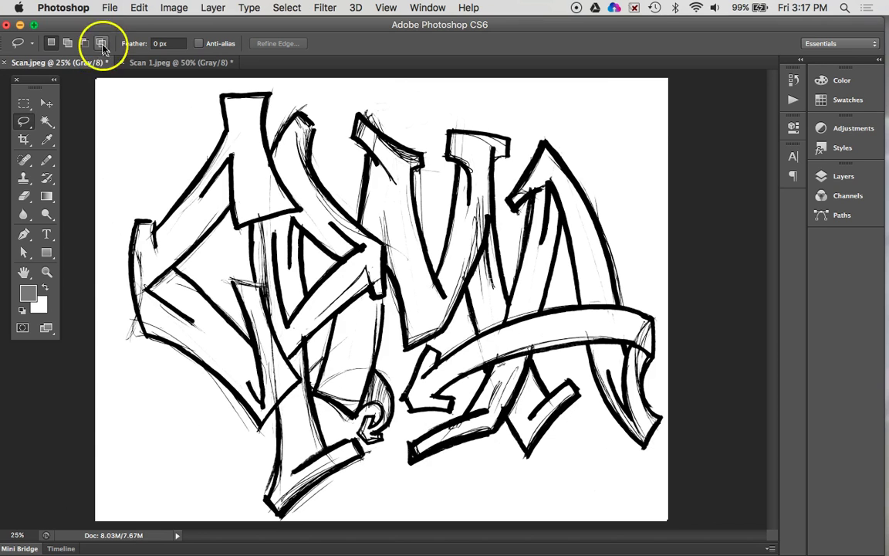
left_click(139, 8)
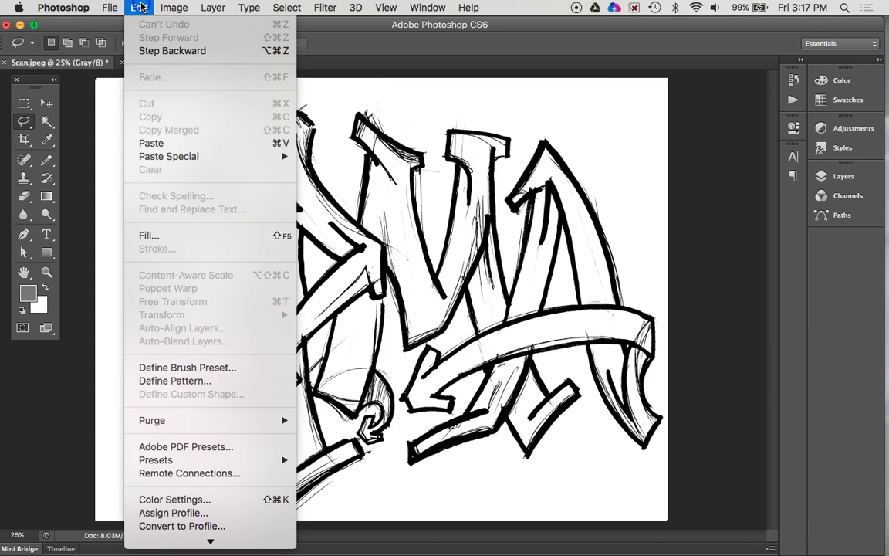
left_click(151, 142)
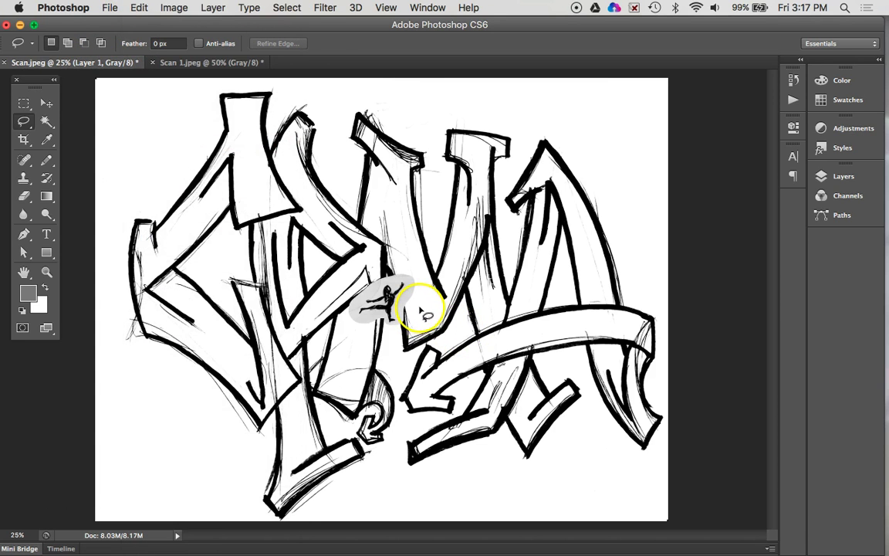
Step: Move the dancer to the canvas's top-left corner and zoom in on it
key("v")
mouse_move(376, 298)
left_mouse_down()
mouse_move(192, 165)
mouse_move(182, 139)
mouse_move(162, 137)
mouse_move(169, 131)
mouse_move(178, 142)
left_mouse_up()
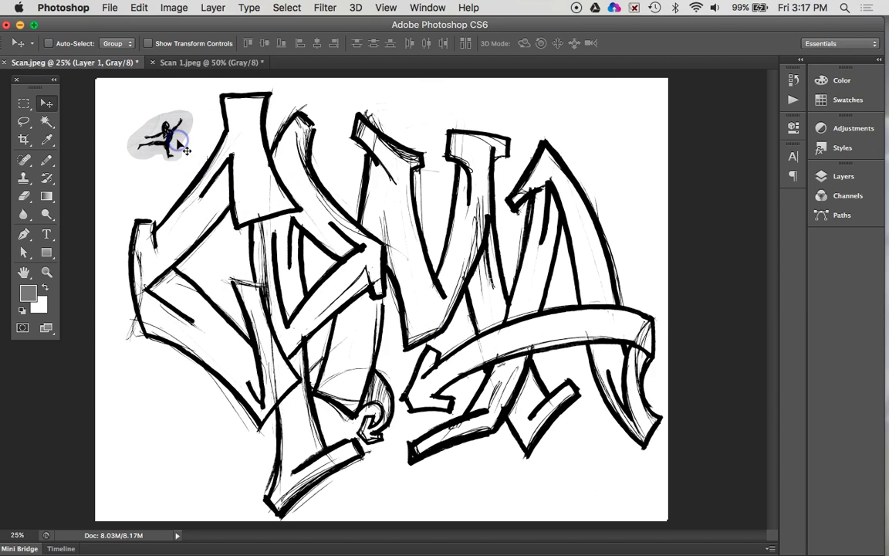
left_click(176, 139, "super")
left_click(176, 141, "super")
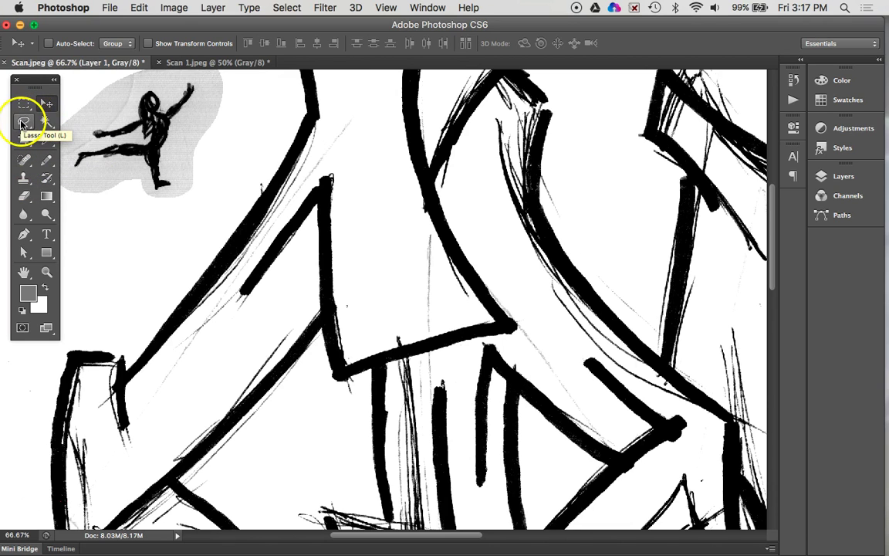
Step: Select the grey paper area around the dancer with the Magic Wand and delete it
left_click(46, 122)
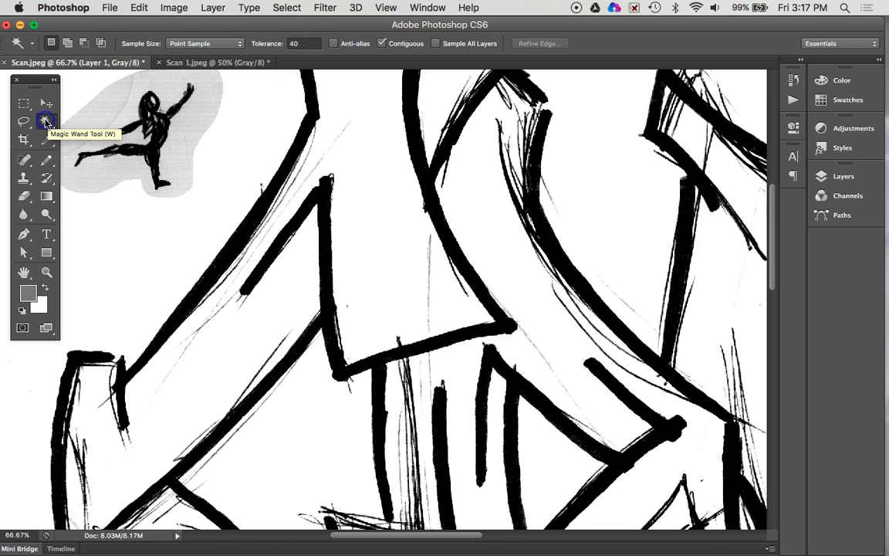
left_click(116, 105)
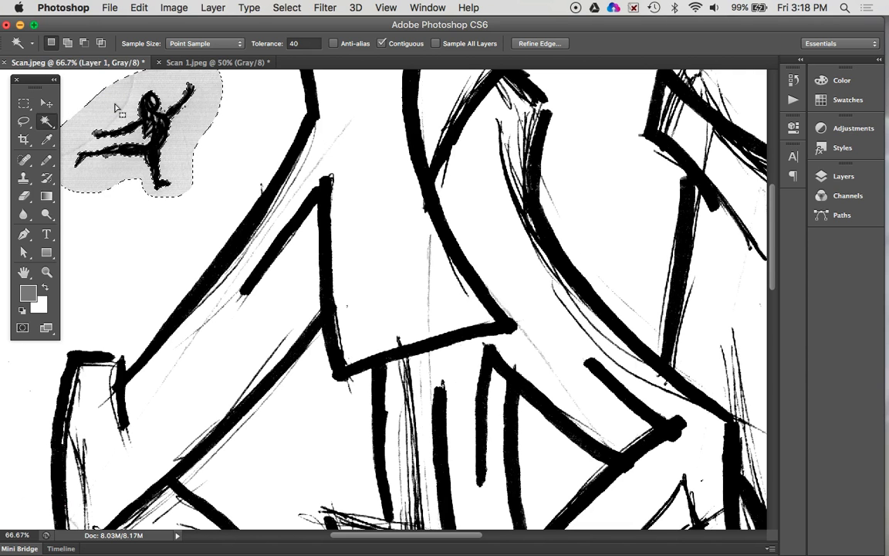
left_click(817, 176)
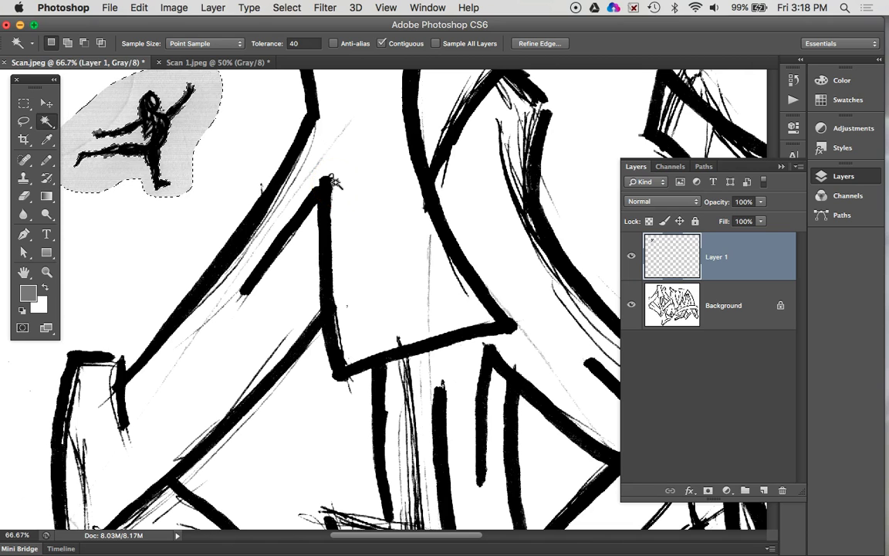
key("Delete")
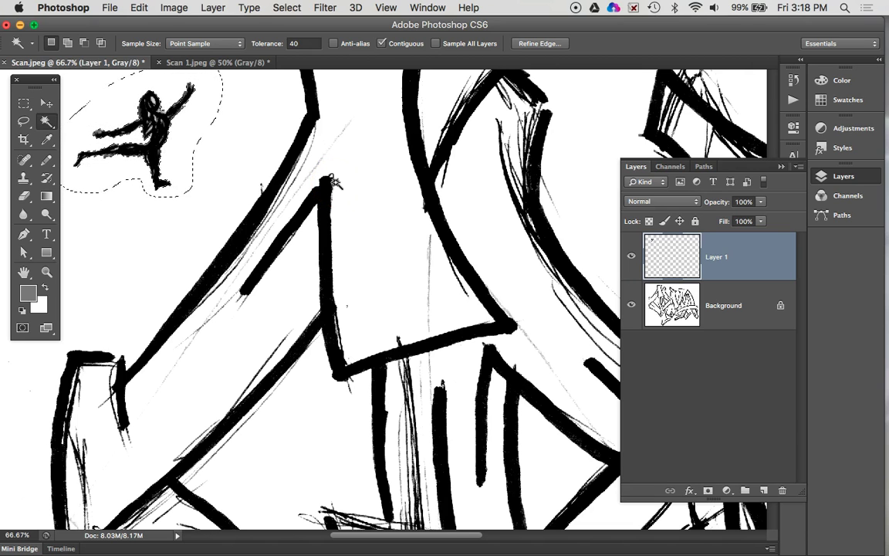
Step: Deselect, nudge the dancer down and right toward the lettering, then zoom out
left_click(47, 99)
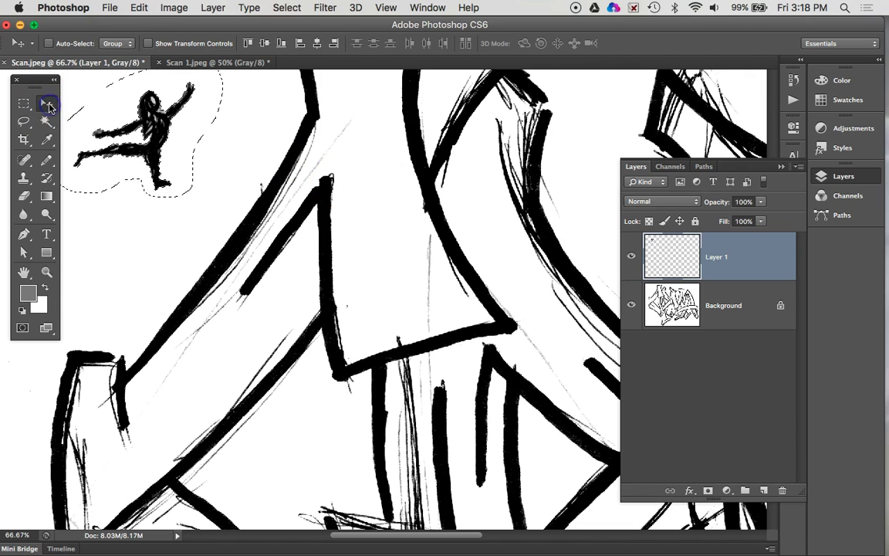
key("super+d")
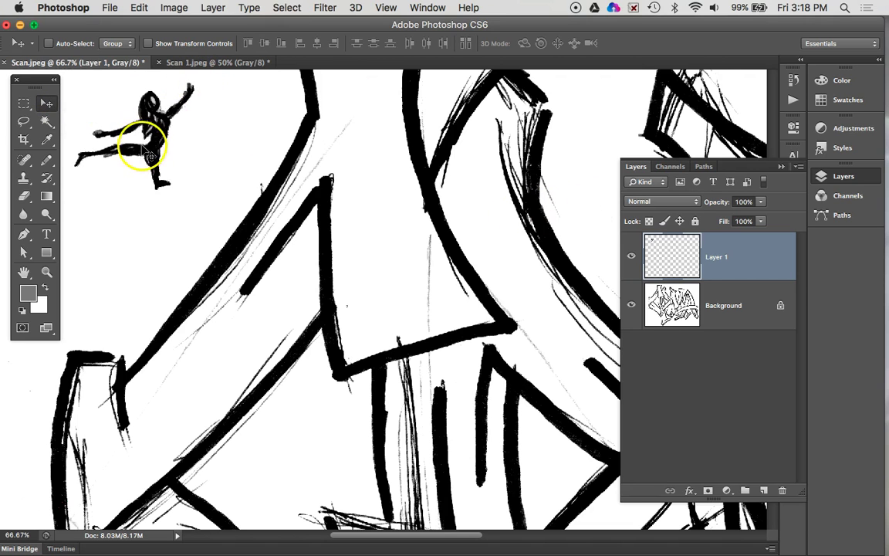
left_click_drag(163, 137, 200, 210)
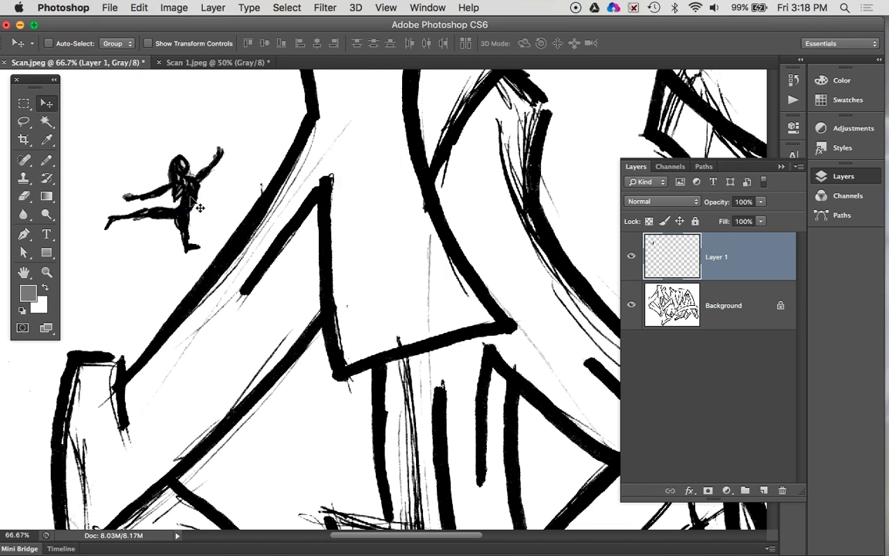
key("super+minus")
key("super+minus")
key("super+minus")
Step: Scale the dancer to 300% with Free Transform and perch it on the first letter's top
mouse_move(199, 207)
left_mouse_down()
mouse_move(225, 190)
mouse_move(272, 241)
left_mouse_up()
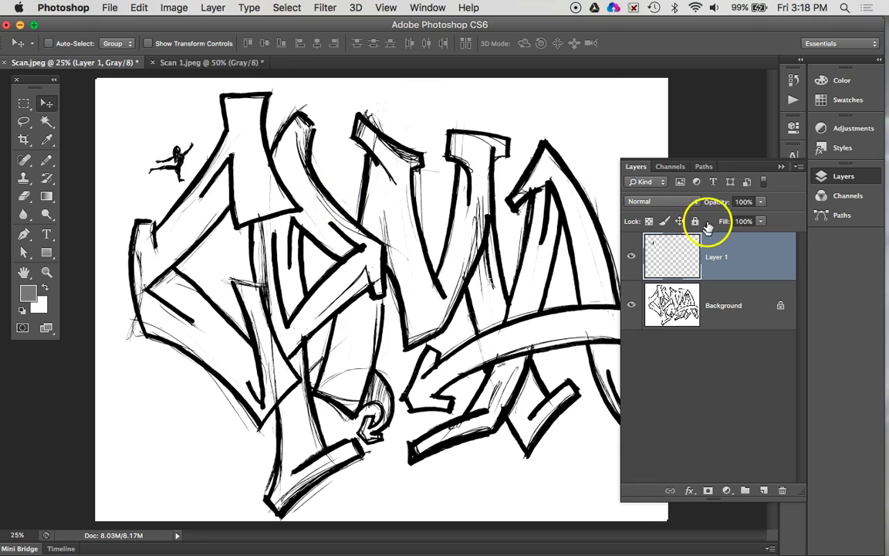
left_click(782, 165)
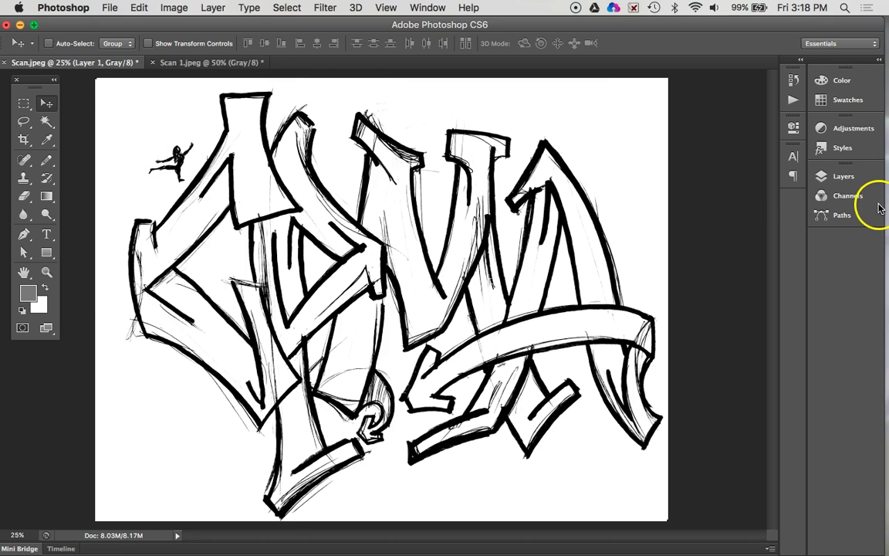
key("super+t")
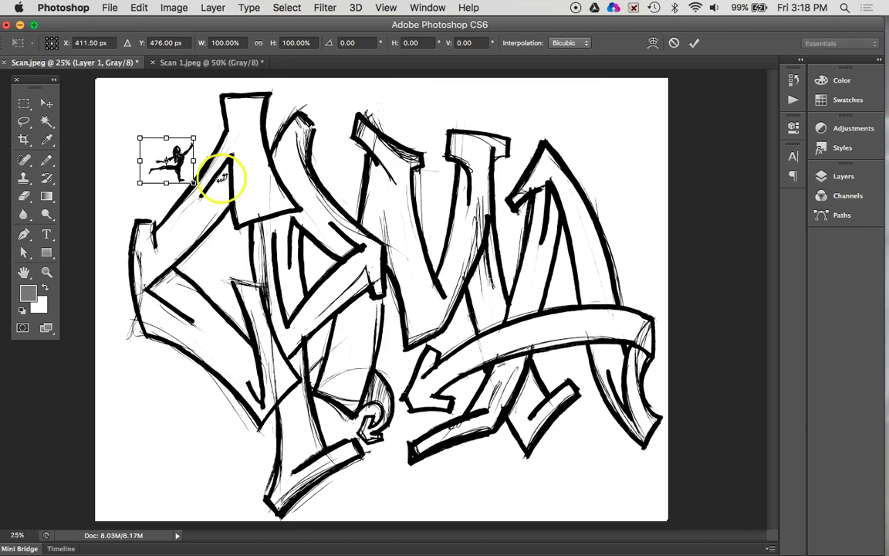
left_click_drag(193, 180, 295, 282)
left_click_drag(255, 236, 205, 185)
key("Return")
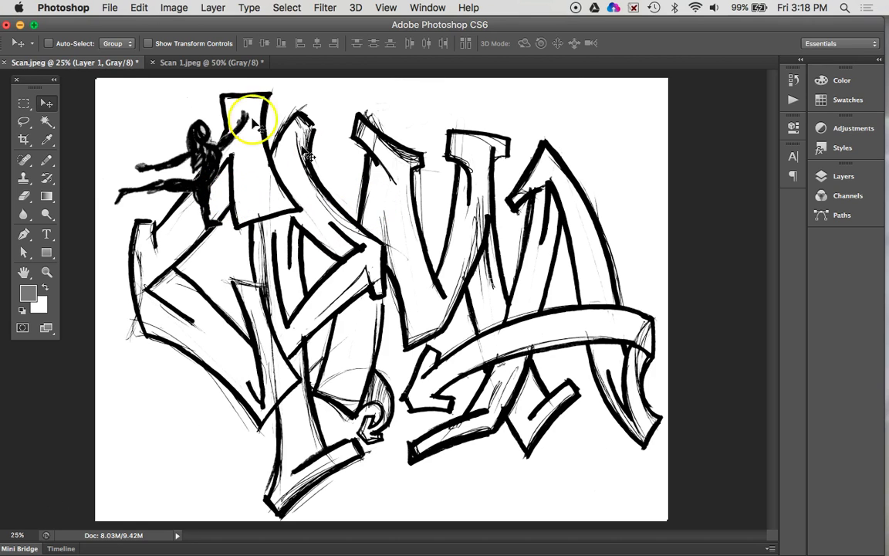
Step: Save the layered artwork to the Desktop as teeshirt_jwing.psd with Maximize Compatibility
left_click(111, 9)
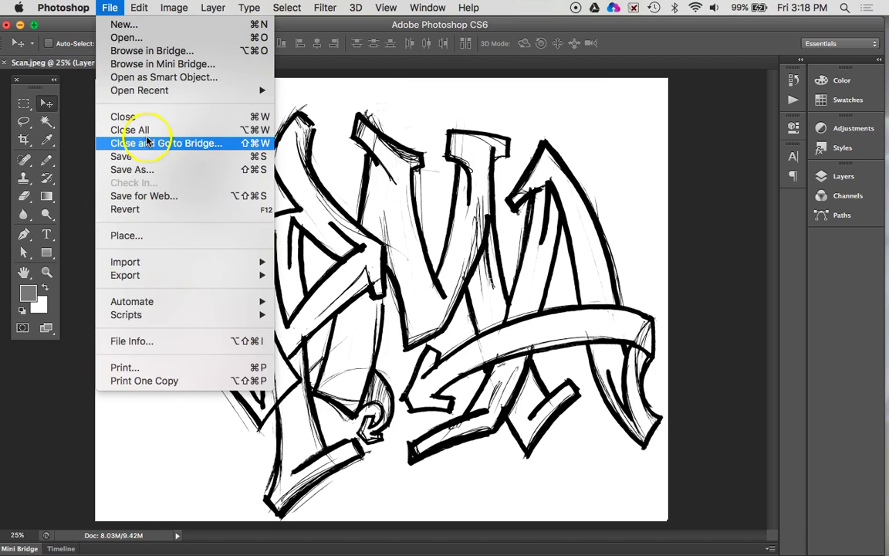
left_click(145, 169)
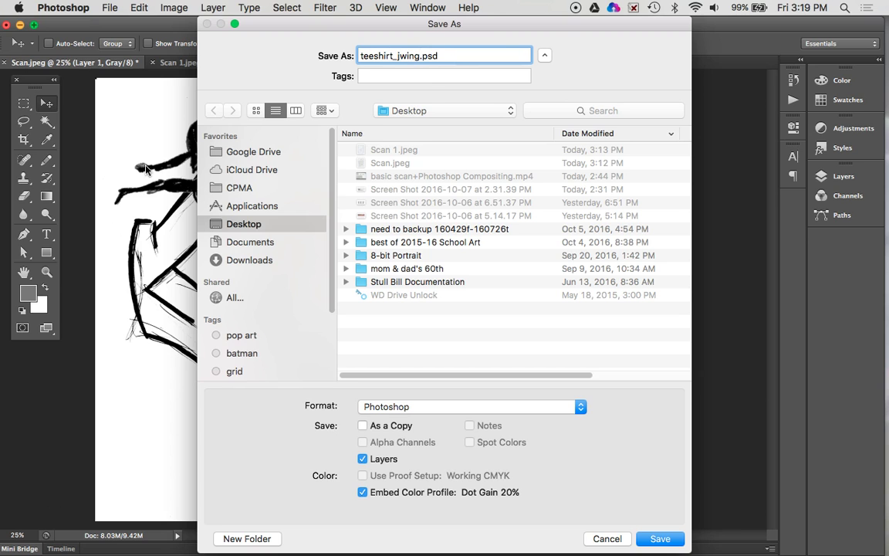
left_click(399, 56)
key("BackSpace")
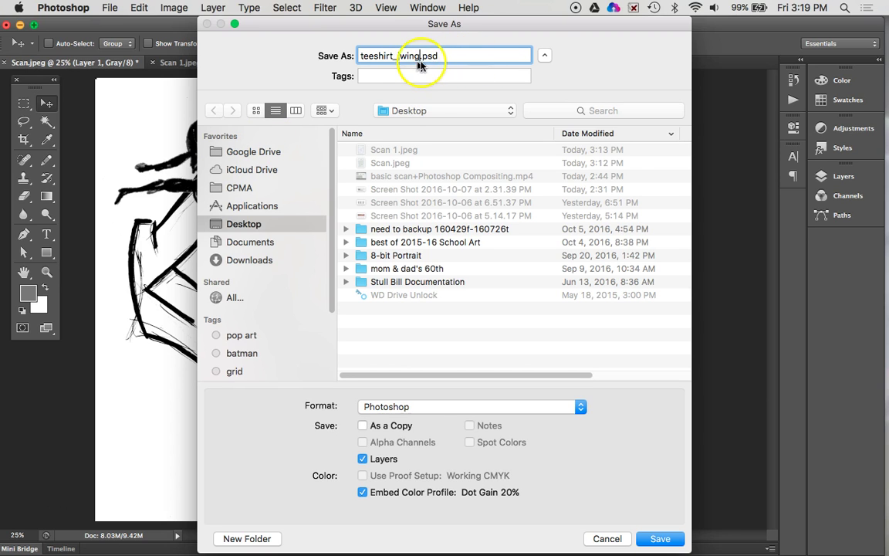
type("j")
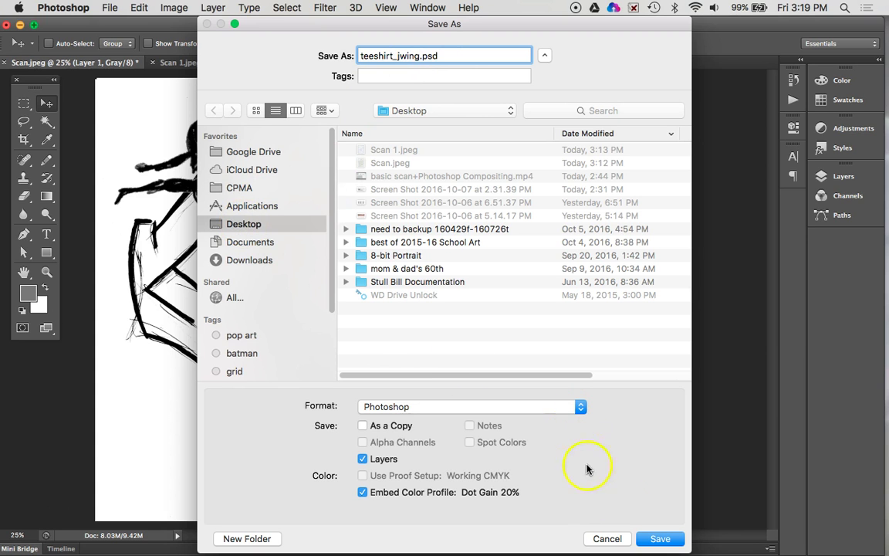
left_click(660, 539)
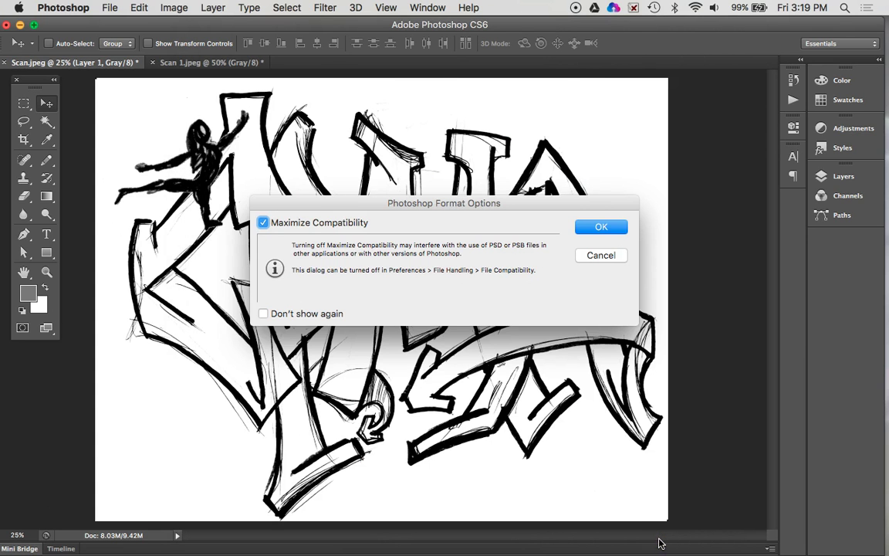
left_click(613, 222)
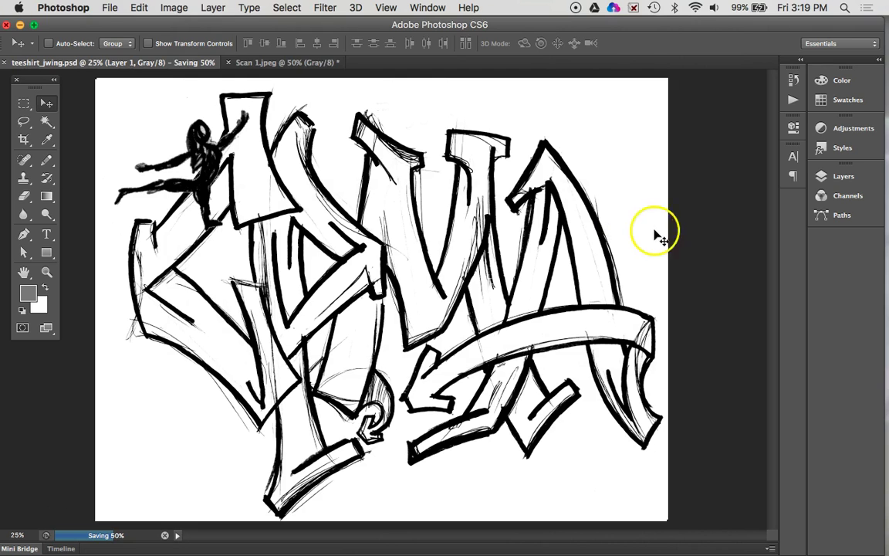
Step: Save a JPEG copy, teeshirt_jwing.jpg, at quality 7
left_click(113, 7)
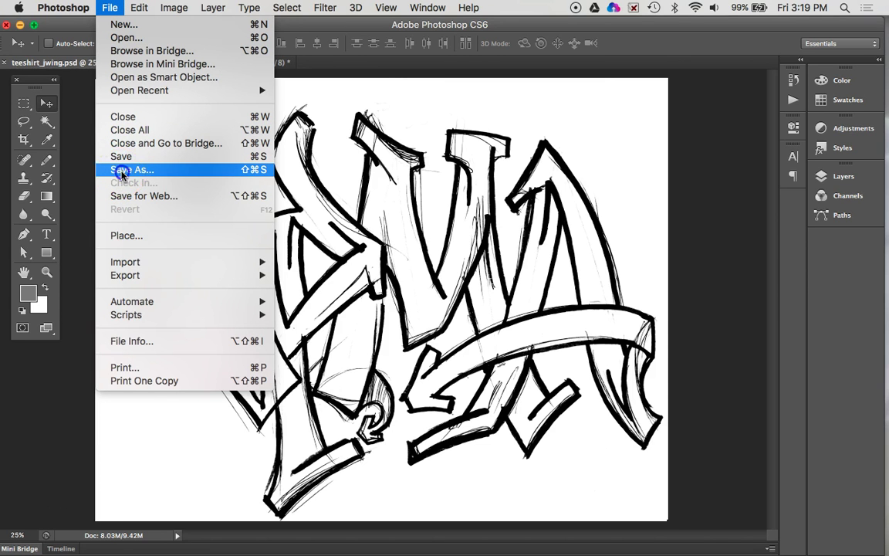
left_click(121, 171)
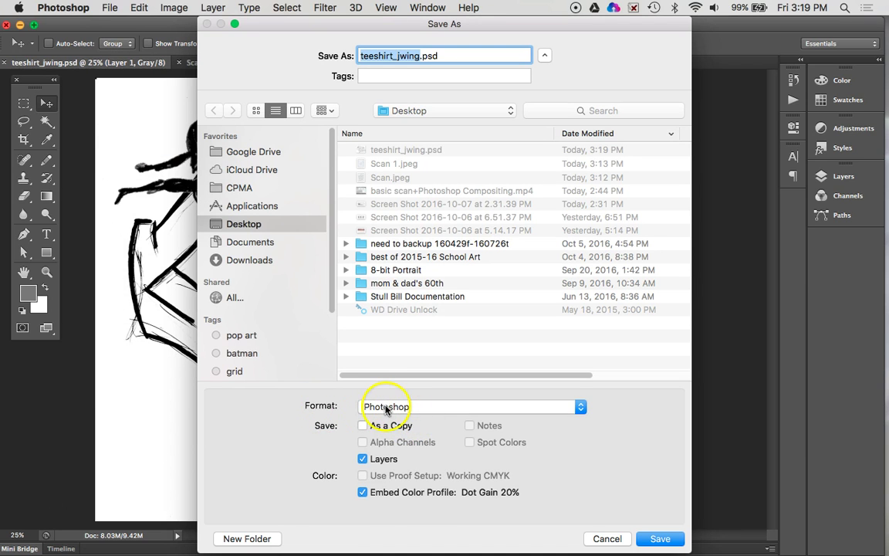
left_click(386, 408)
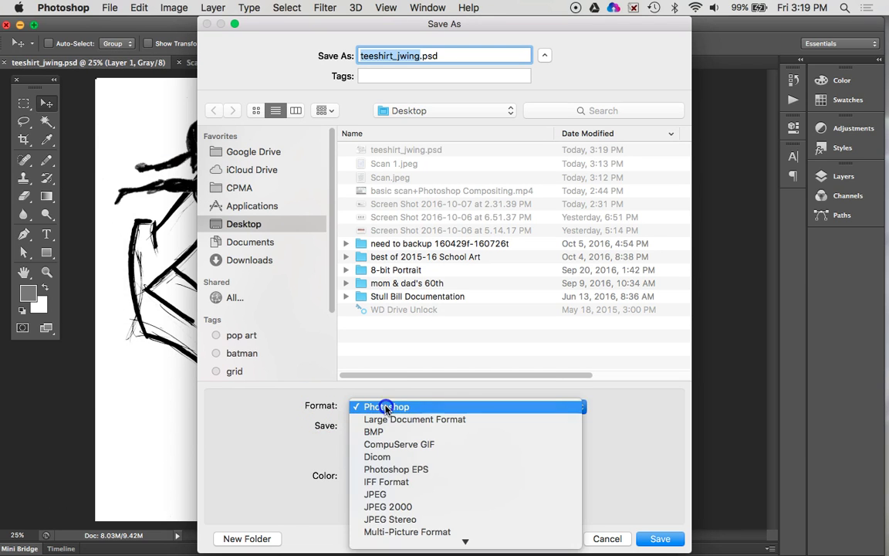
left_click(394, 494)
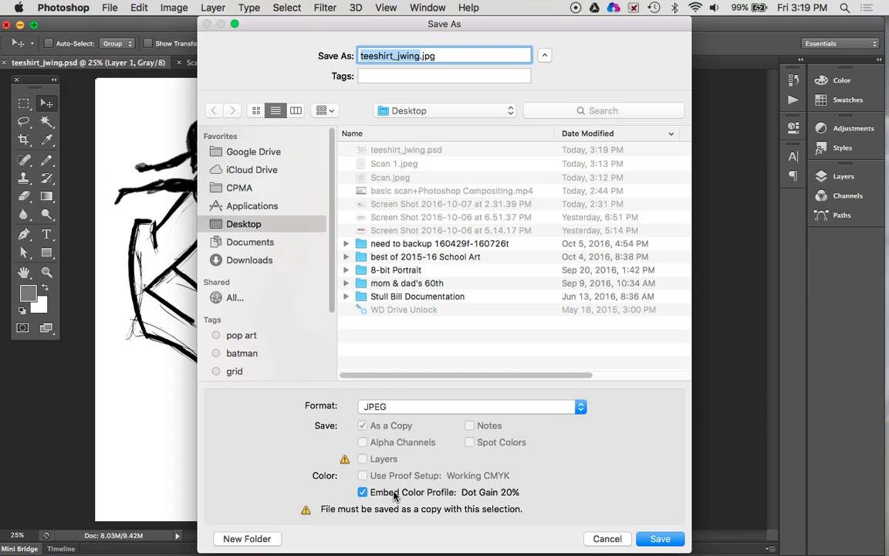
left_click(660, 539)
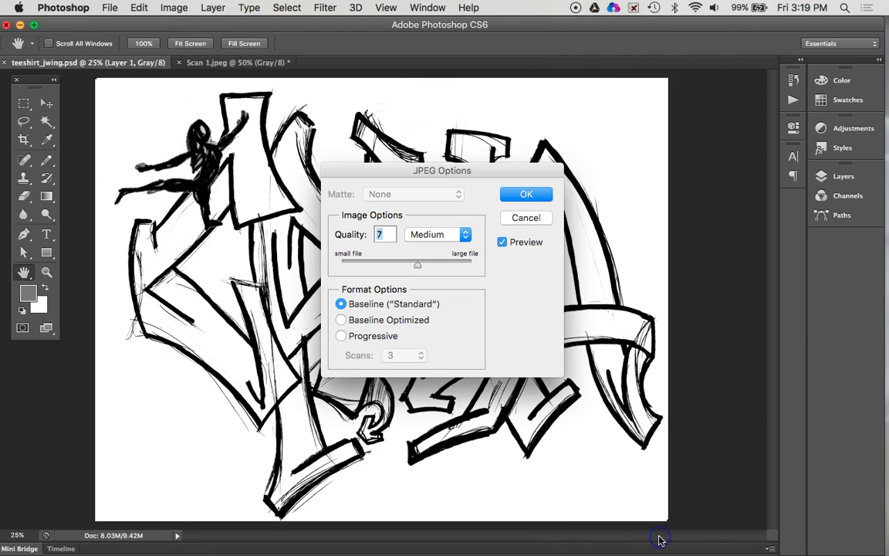
left_click(528, 196)
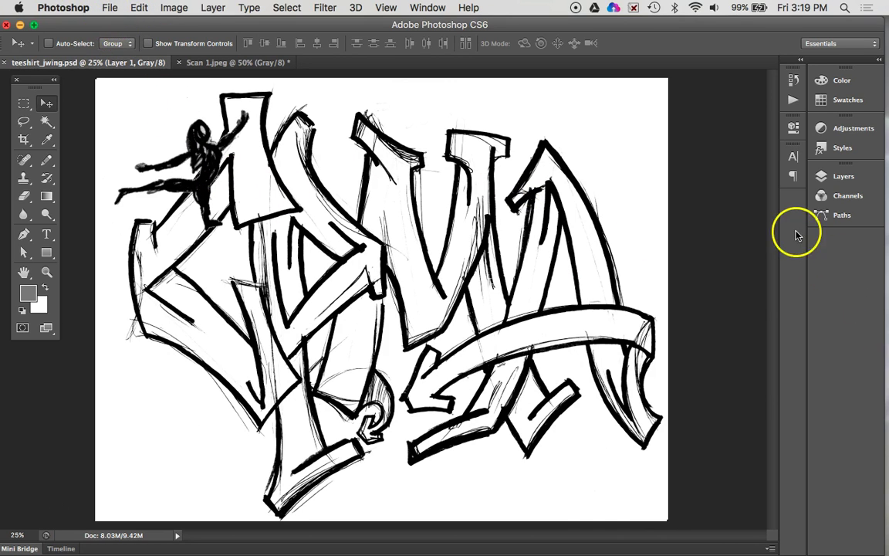
Step: Toggle Layer 1's visibility to show the dancer is separate, then move it lower-left of the lettering
left_click(833, 179)
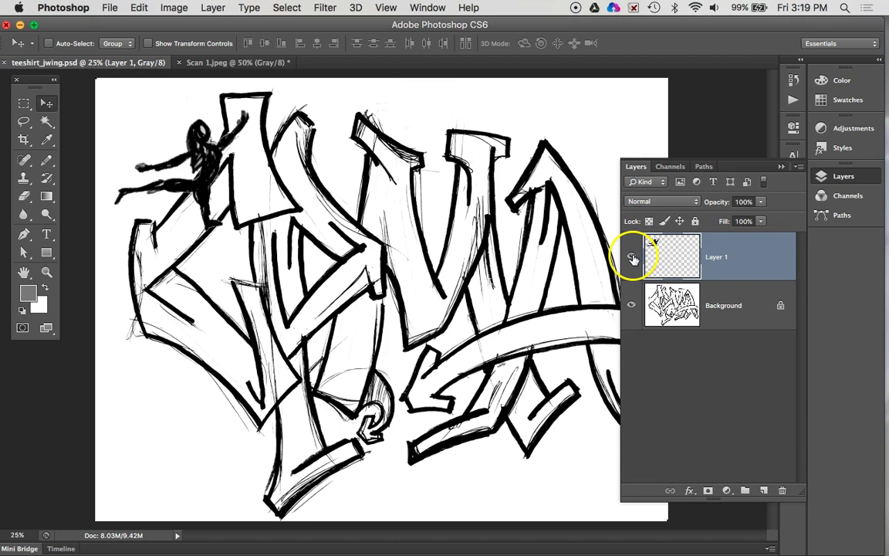
left_click(633, 257)
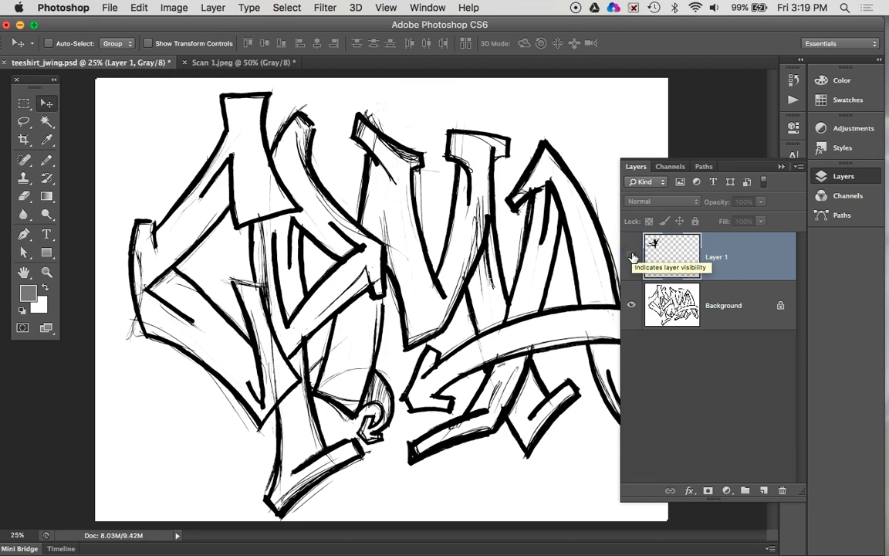
left_click(632, 257)
left_click(632, 256)
left_click(632, 256)
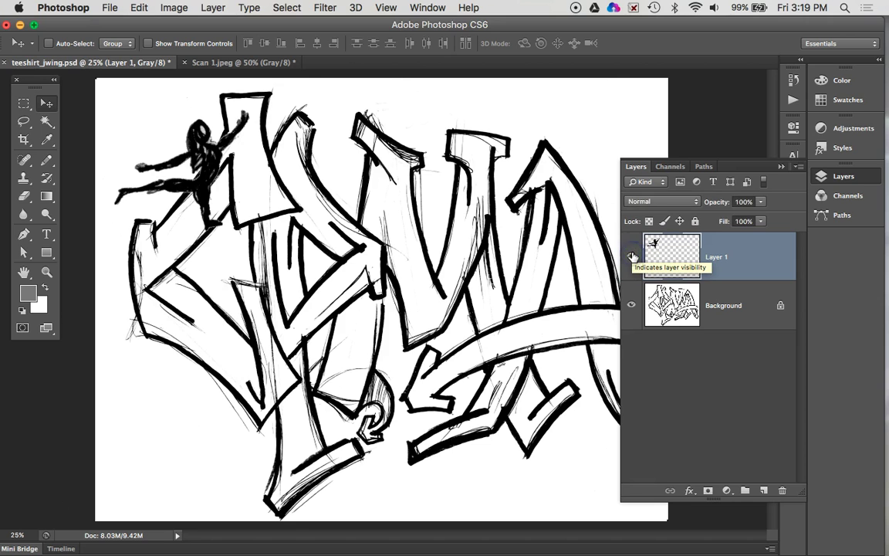
left_click(633, 257)
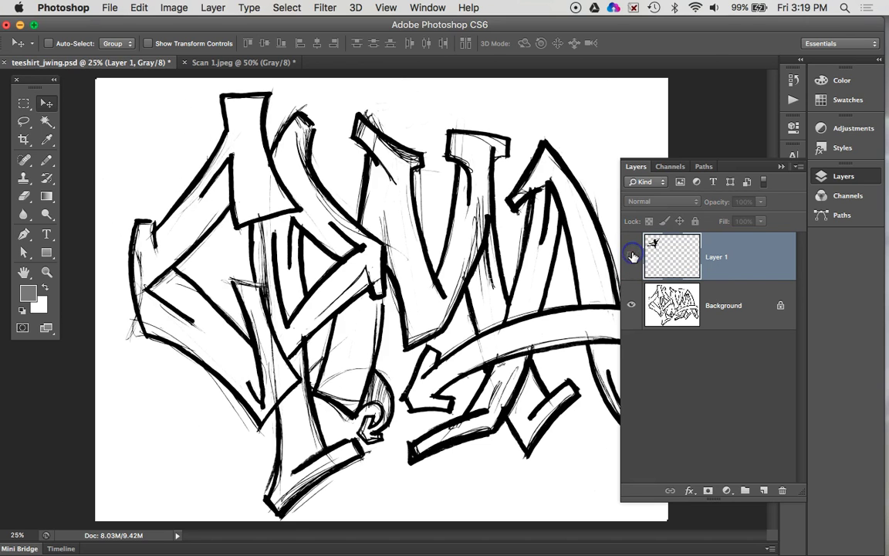
left_click(632, 257)
mouse_move(197, 159)
left_mouse_down()
mouse_move(207, 209)
mouse_move(199, 368)
mouse_move(191, 371)
mouse_move(183, 341)
left_mouse_up()
Step: Open teeshirt_jwing.jpg to confirm its single flattened layer, then return to teeshirt_jwing.psd
left_click(114, 8)
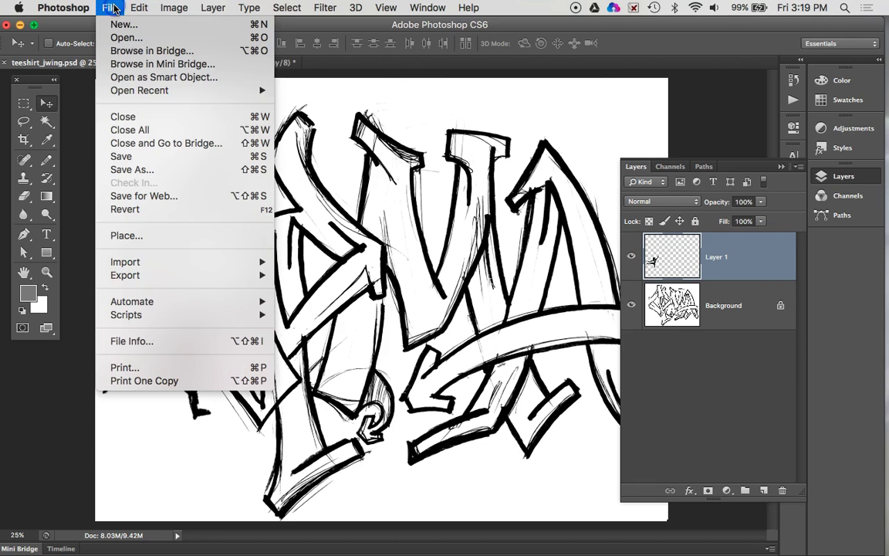
left_click(122, 42)
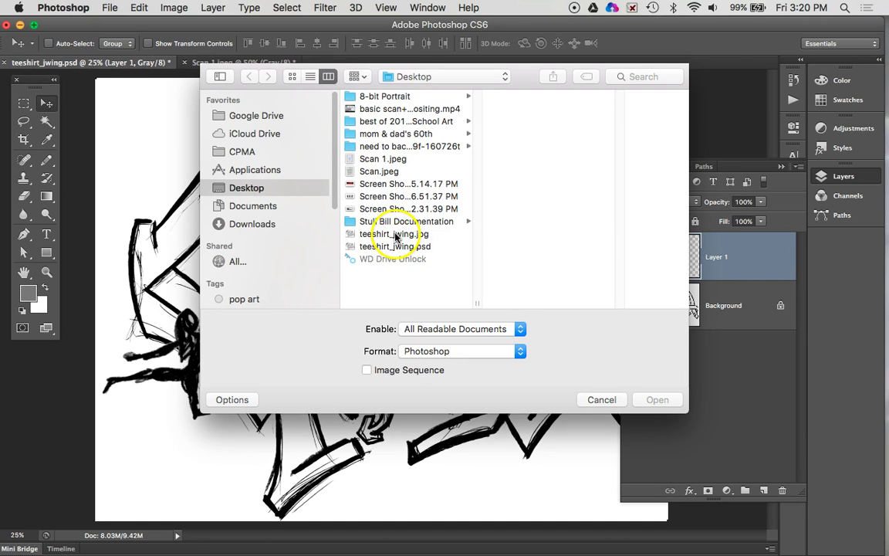
double_click(397, 233)
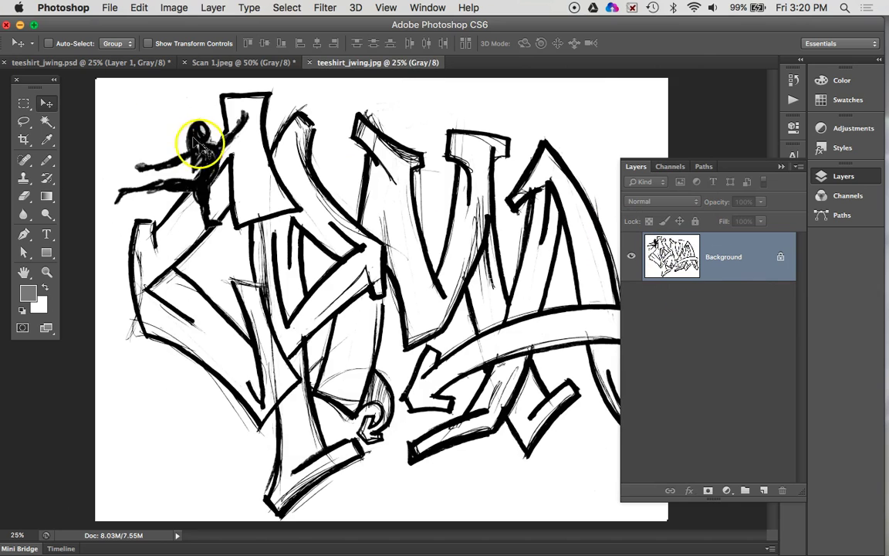
left_click(632, 257)
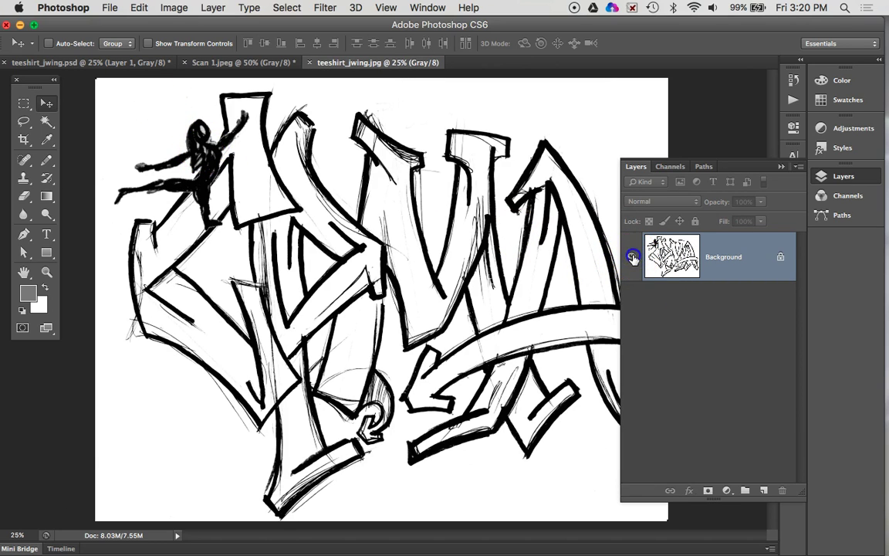
left_click(232, 63)
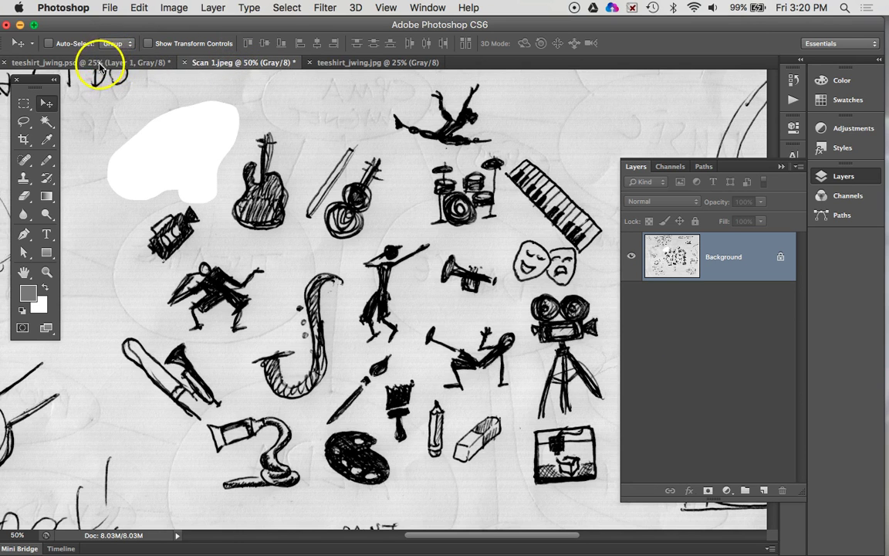
left_click(99, 65)
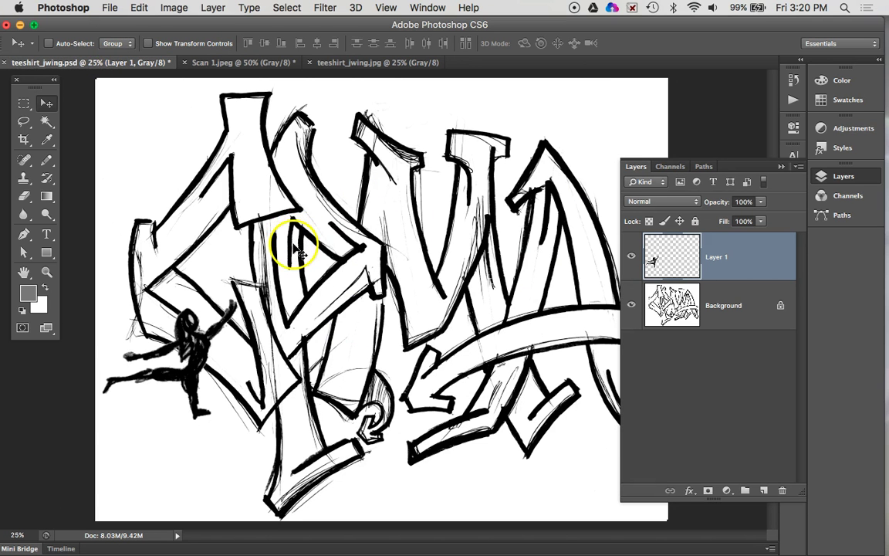